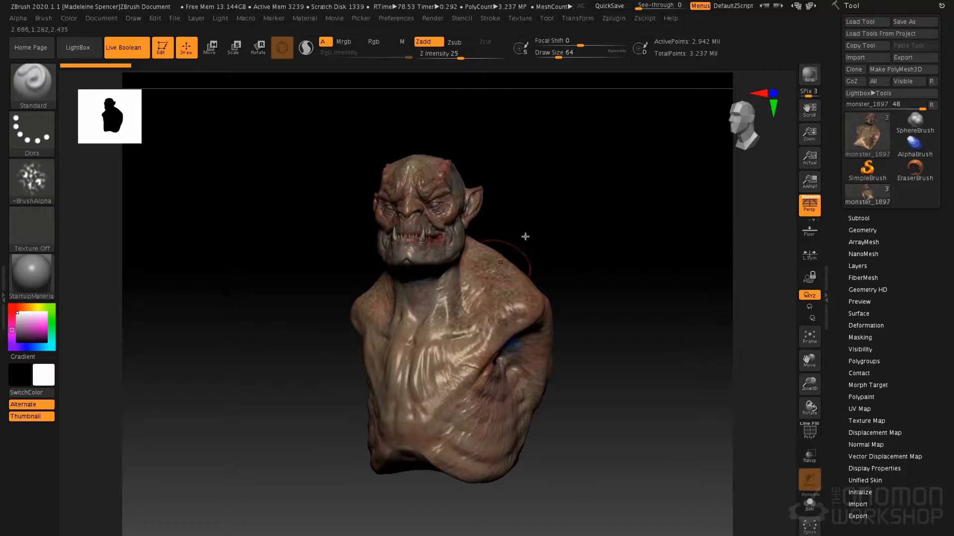
- Examine the monster bust's subdivision settings and its polygroup wireframe around the head and shoulders
left_click(863, 230)
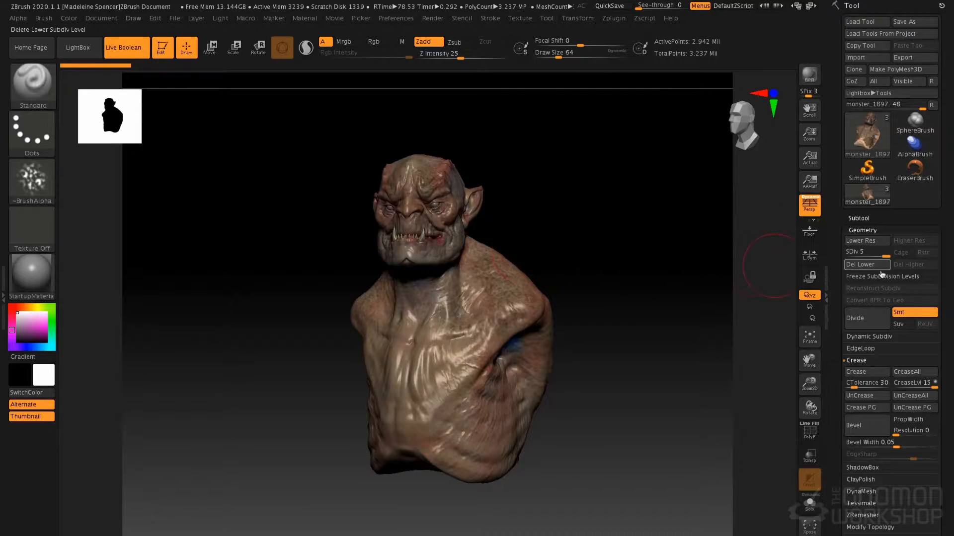
left_click(868, 231)
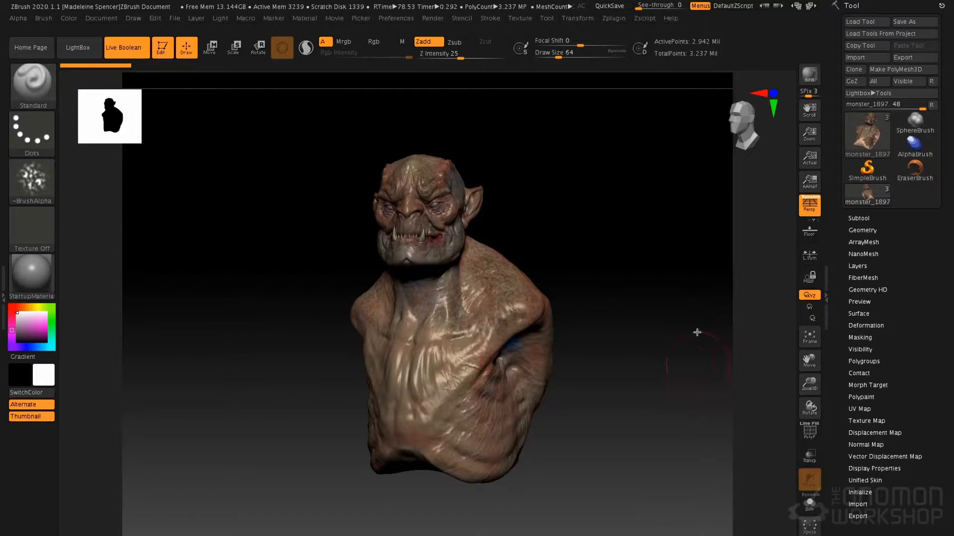
left_click_drag(621, 244, 648, 265, "shift")
key("shift+f")
right_click_drag(431, 273, 438, 225, "ctrl")
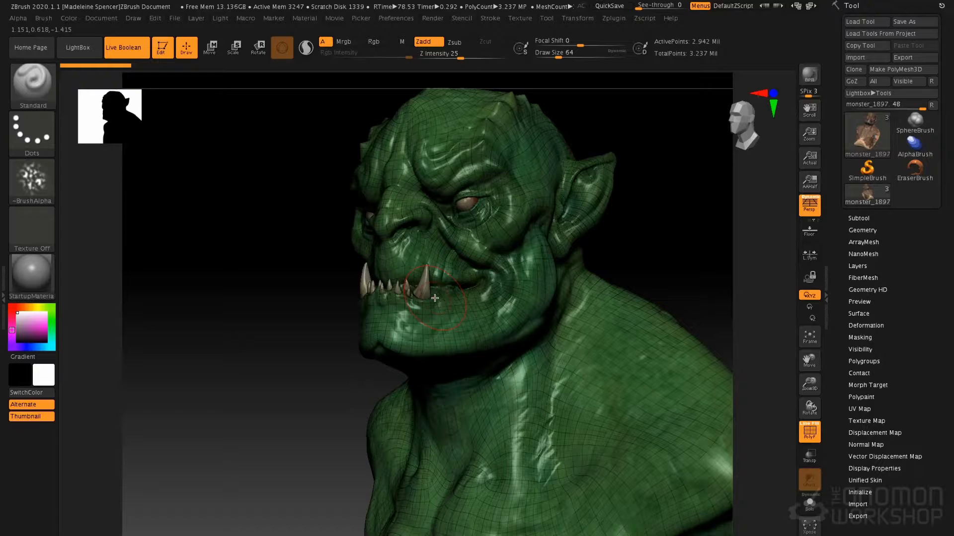
key("shift+f")
mouse_move(341, 296)
left_mouse_down()
mouse_move(427, 237)
mouse_move(388, 231)
left_mouse_up()
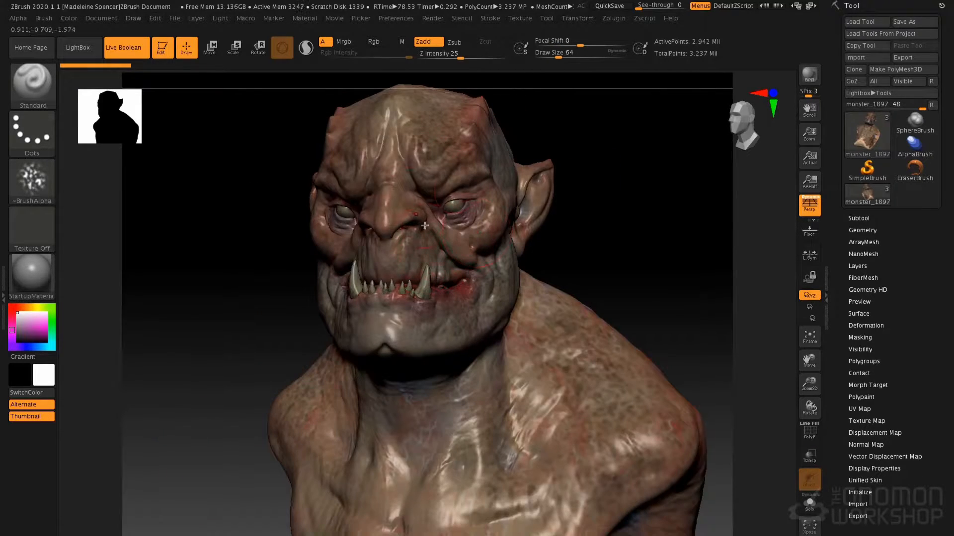
left_click_drag(606, 251, 466, 372)
left_click_drag(430, 294, 748, 242)
left_click(865, 230)
left_click(873, 230)
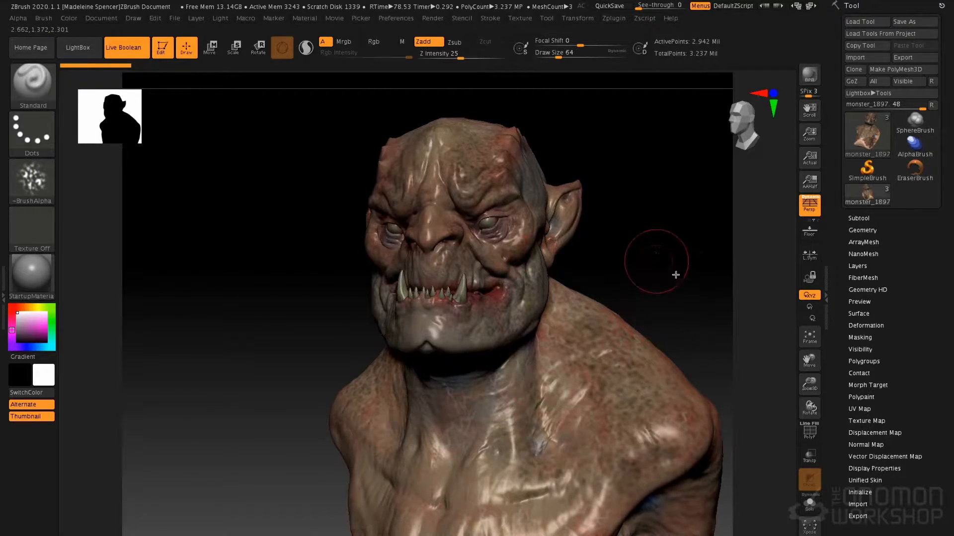
- Open Decimation Master in a docked Zplugin palette and pre-process the current bust subtool
left_click(613, 18)
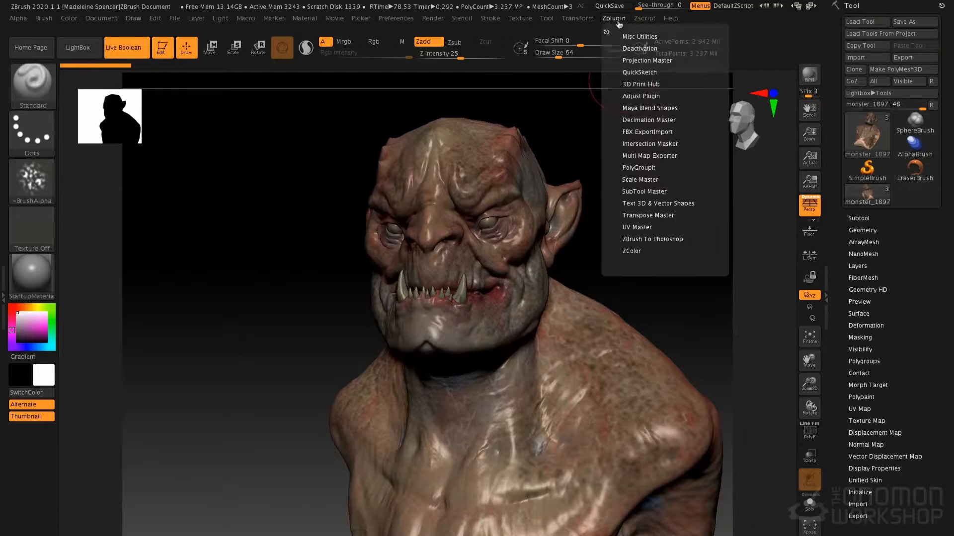
left_click(607, 28)
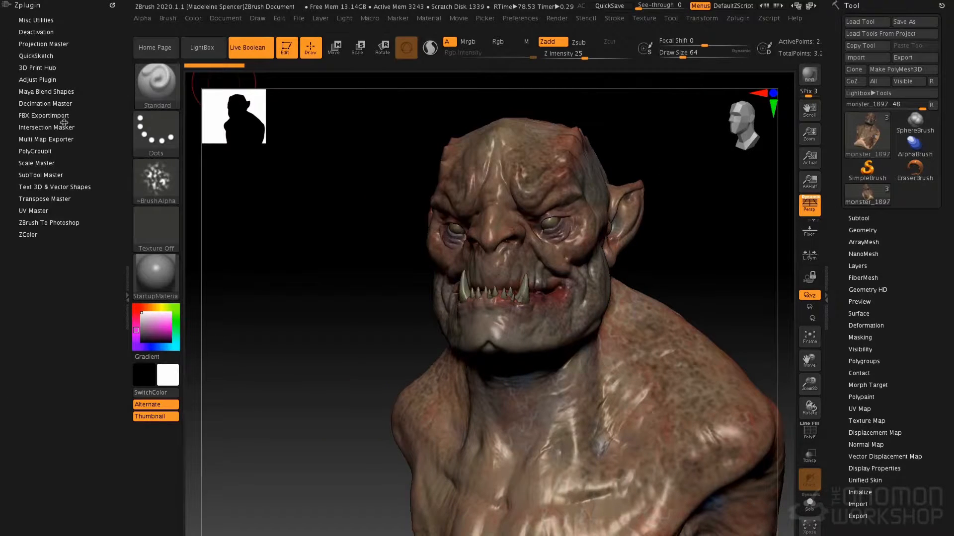
left_click(59, 104)
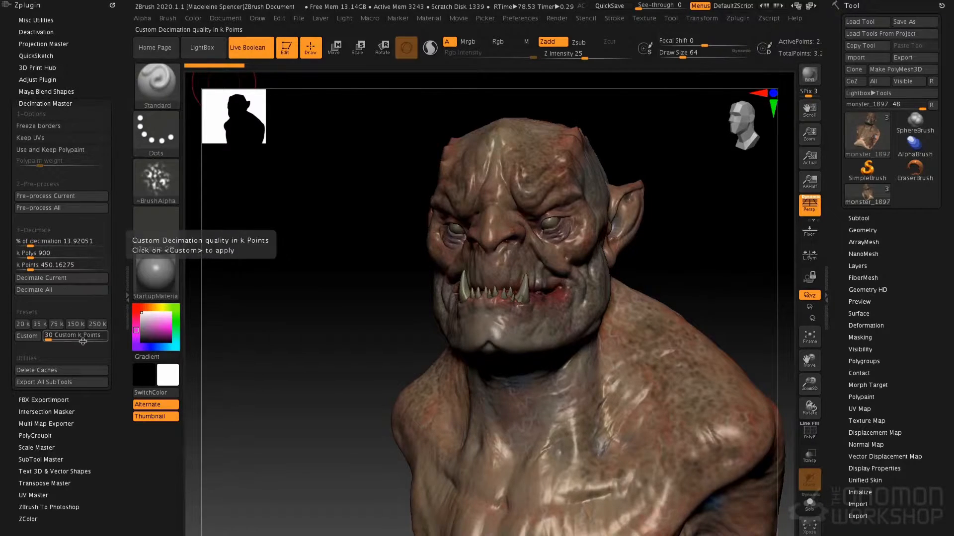
left_click(74, 196)
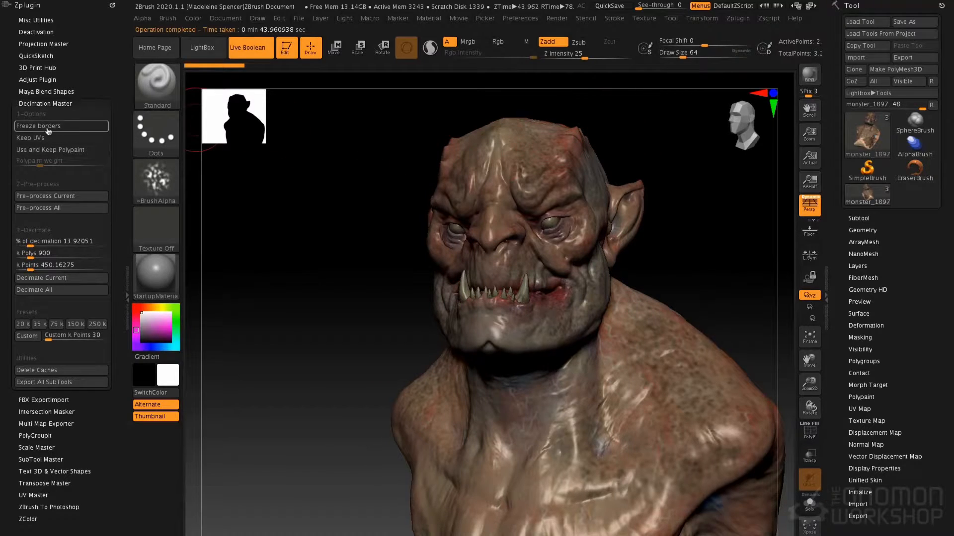
- Enable Use and Keep Polypaint for the decimation and set the target to 800 k Polys
left_click(68, 152)
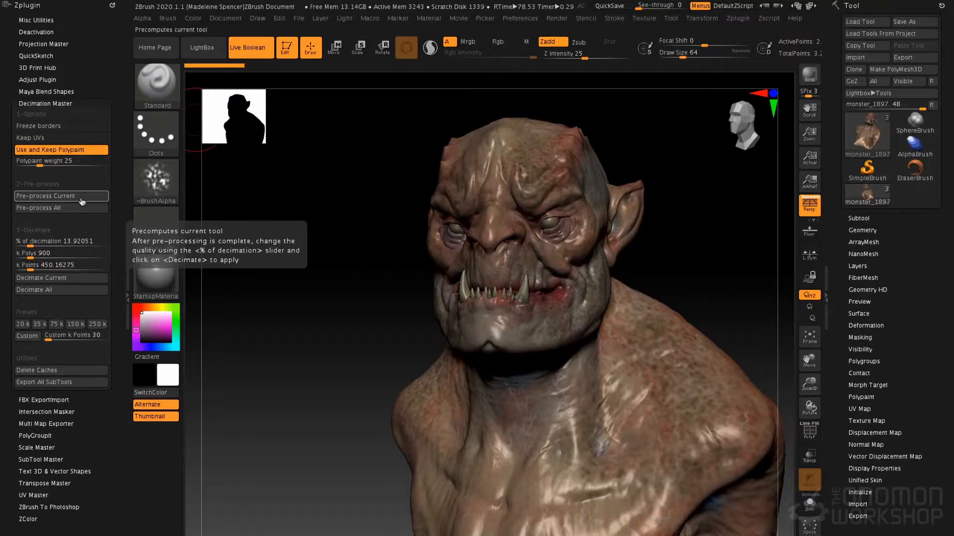
left_click(44, 256)
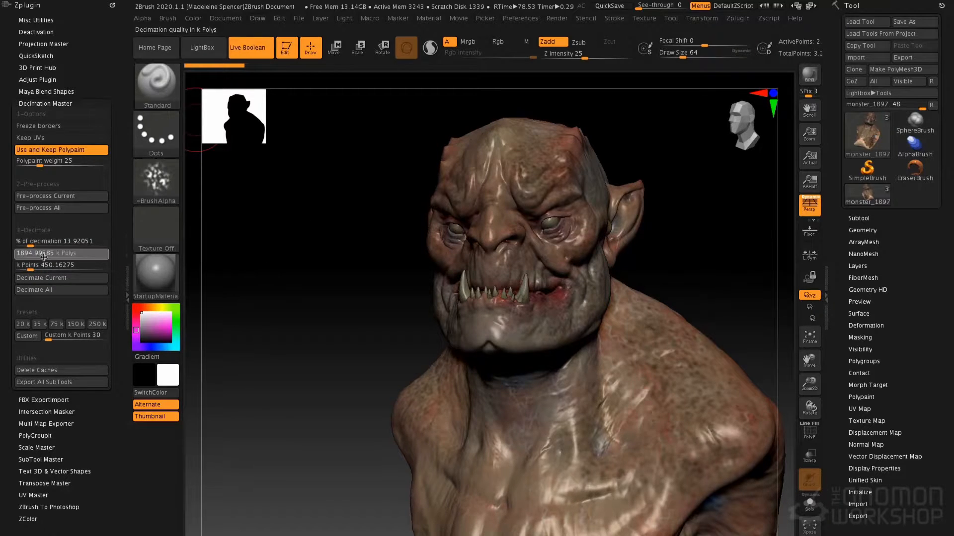
type("800")
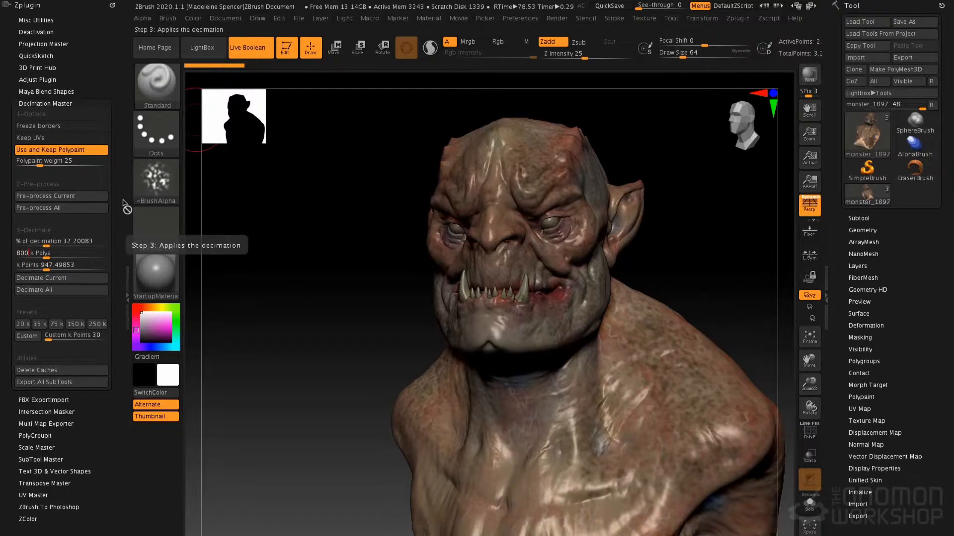
key("Return")
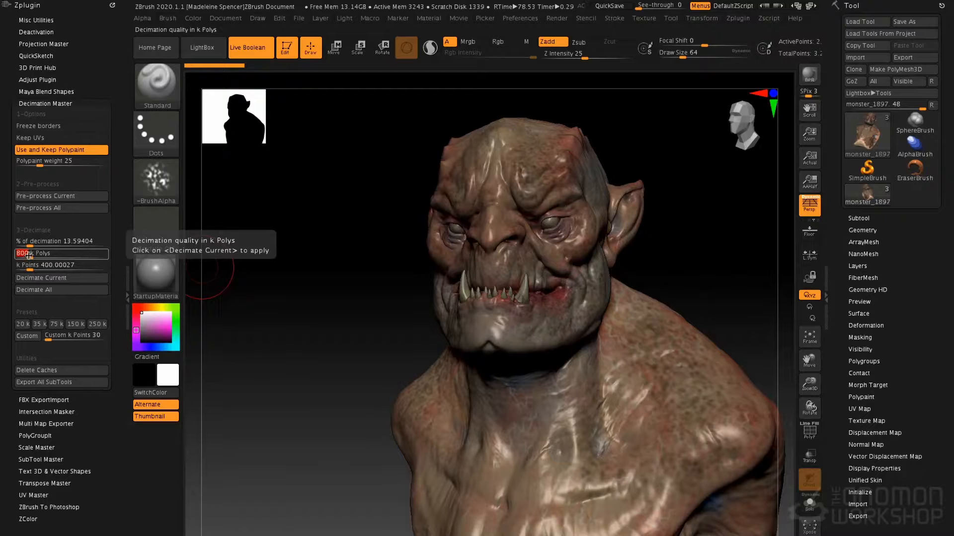
- Try decimating the current bust subtool twice, undoing the decimation each time
left_click(52, 279)
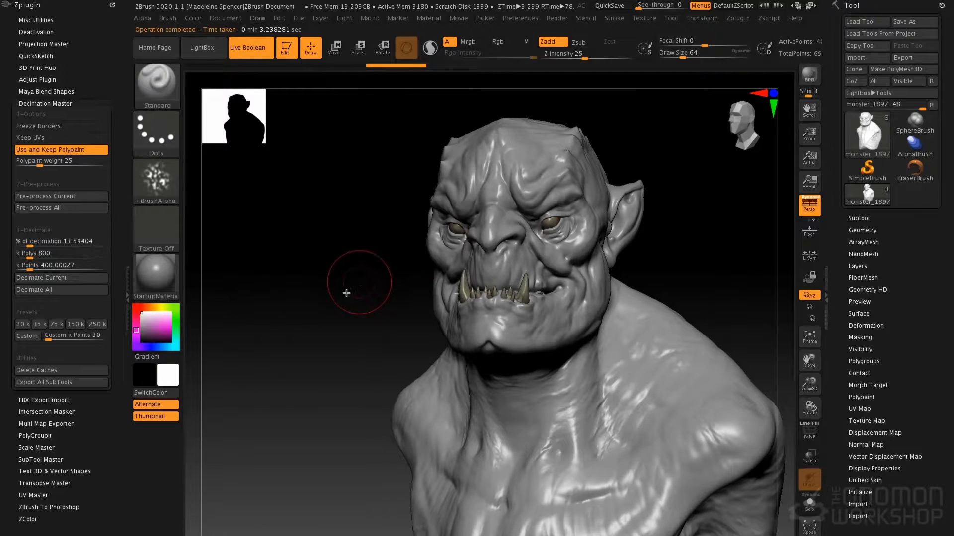
key("ctrl+z")
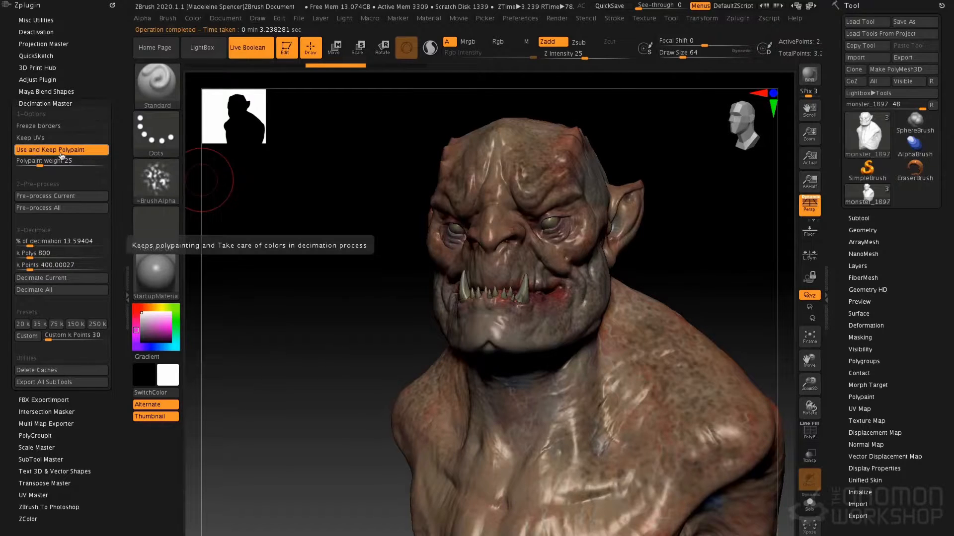
left_click(47, 278)
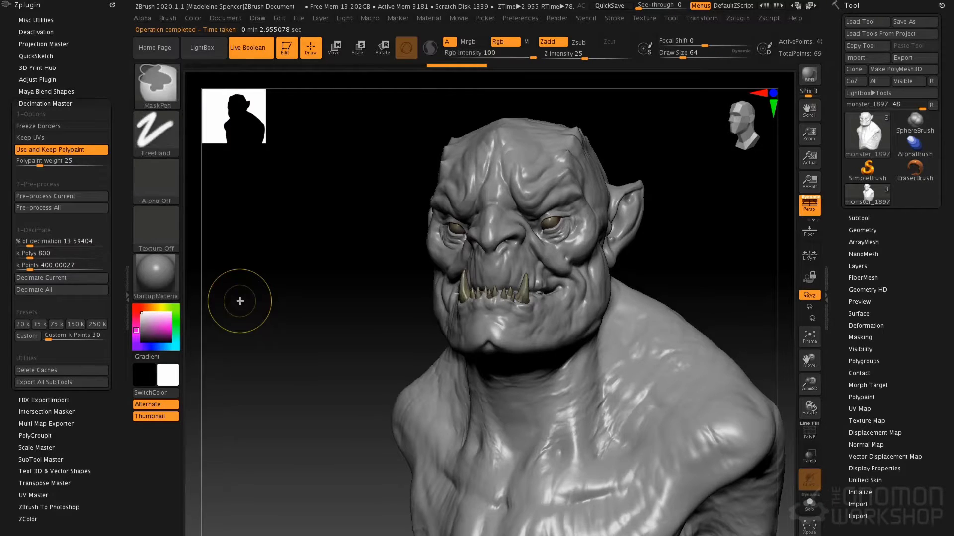
key("ctrl+z")
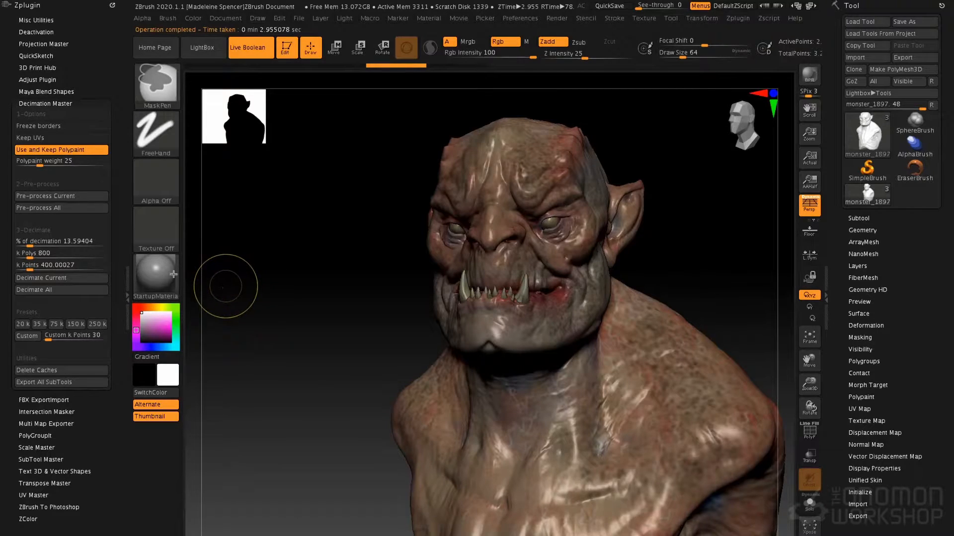
- Pre-process the current bust subtool again with its polypaint kept, and check its wireframe
left_click(64, 242)
left_click(62, 196)
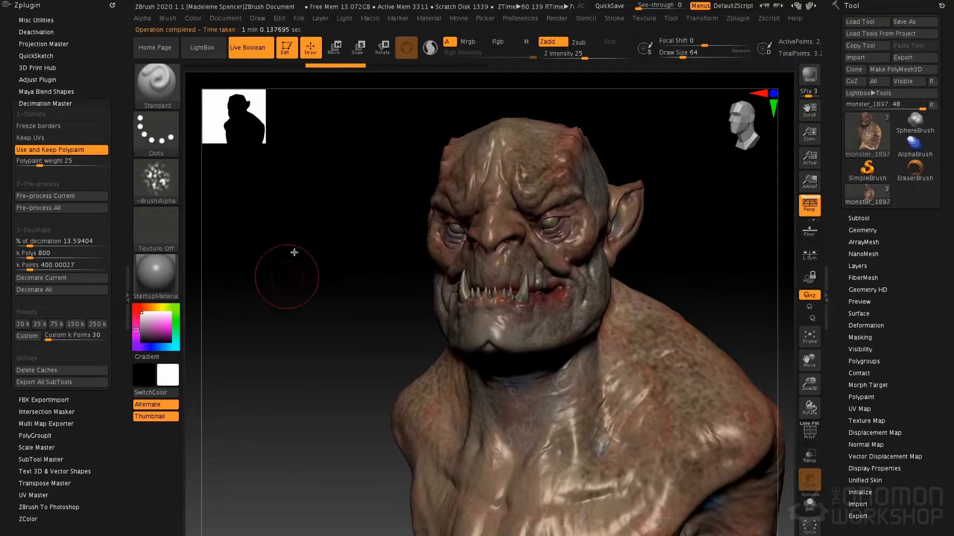
key("shift")
key("shift+f")
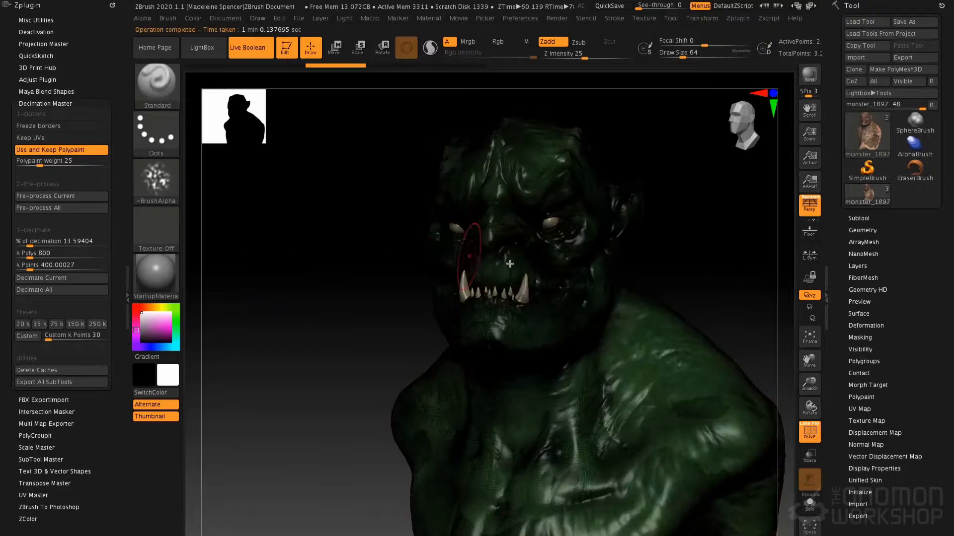
key("shift+f")
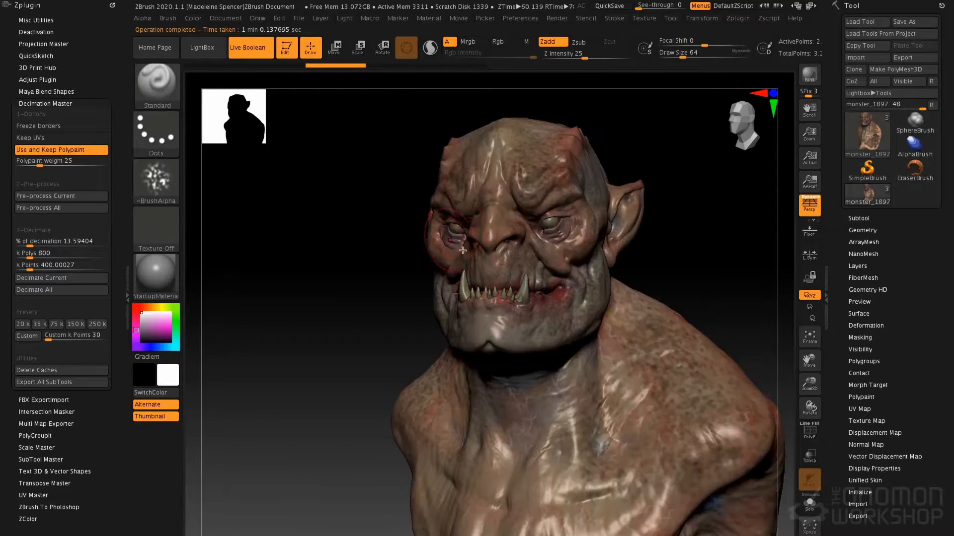
- Set the decimation target to 800 k Polys and decimate the current bust subtool
left_click(37, 254)
left_click(37, 256)
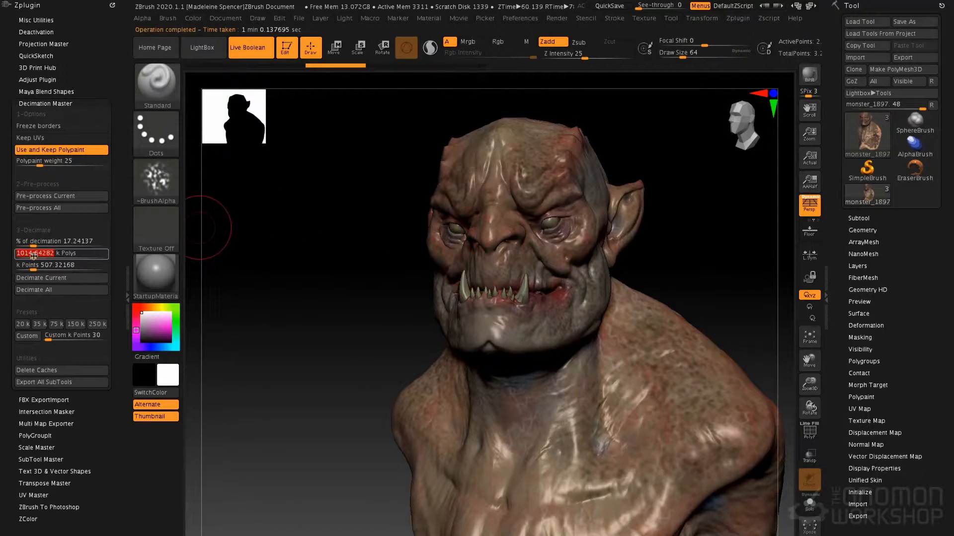
type("800")
key("Return")
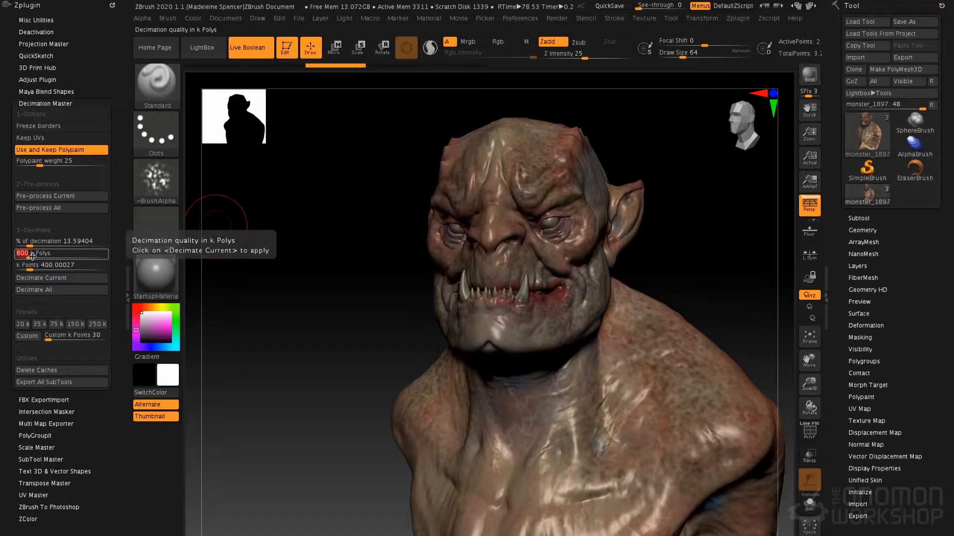
left_click(58, 280)
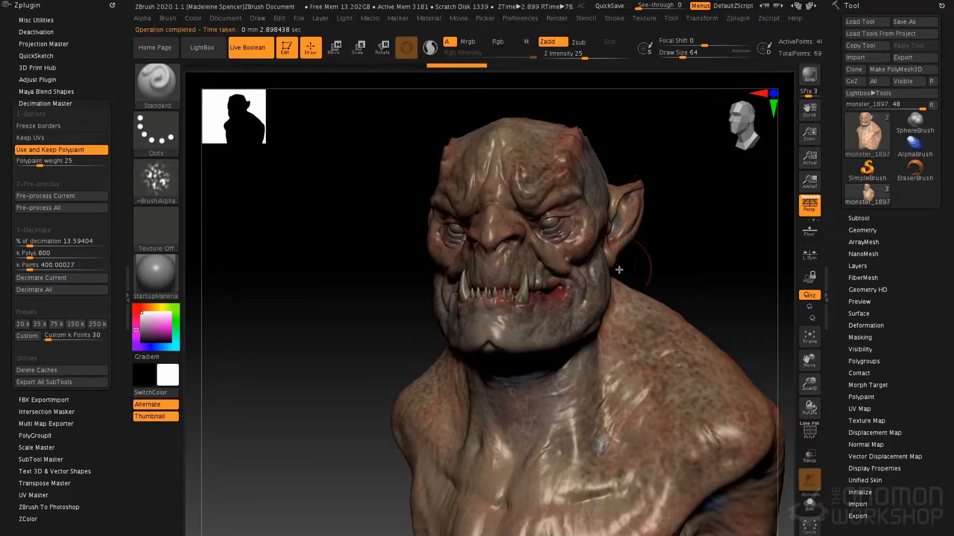
- Examine the decimated bust's wireframe across the back and neck, and its polypaint from the front
key("shift+f")
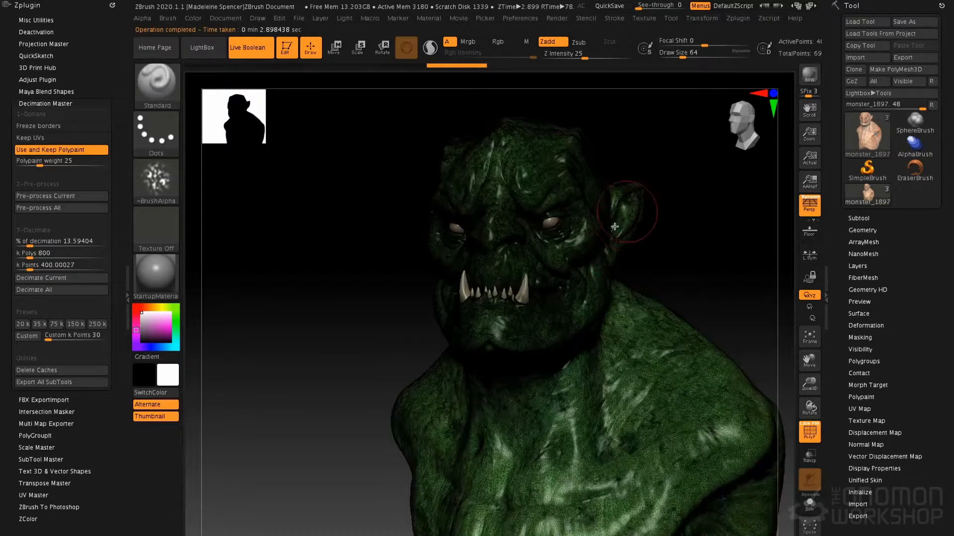
mouse_move(571, 249)
right_mouse_down()
mouse_move(589, 348)
mouse_move(659, 453)
right_mouse_up()
right_click_drag(495, 200, 460, 437, "alt")
right_click_drag(511, 264, 487, 159, "ctrl")
right_click_drag(561, 184, 533, 278)
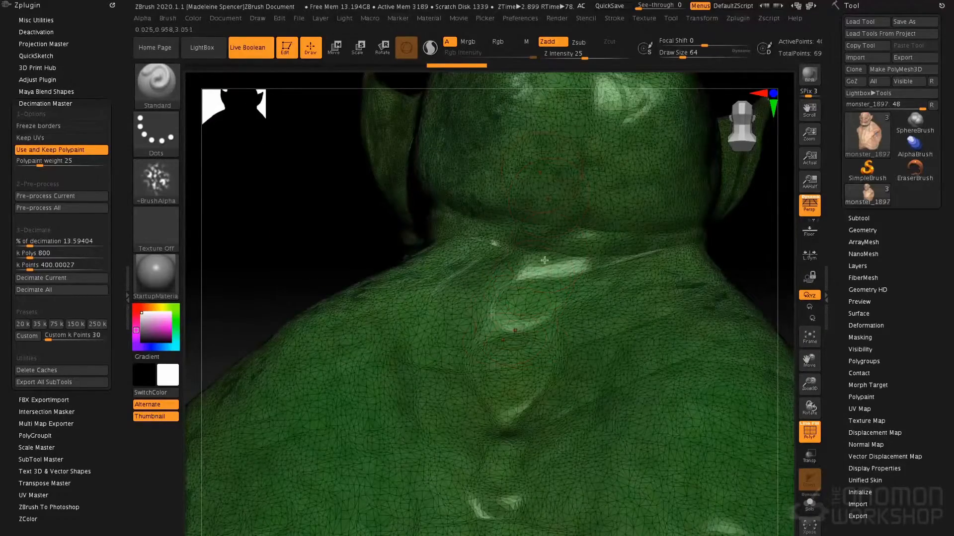
mouse_move(439, 274)
right_mouse_down()
mouse_move(538, 287)
mouse_move(587, 258)
mouse_move(494, 232)
mouse_move(541, 246)
right_mouse_up()
key("shift")
key("shift+f")
mouse_move(552, 184)
right_mouse_down()
mouse_move(567, 198)
mouse_move(561, 211)
right_mouse_up()
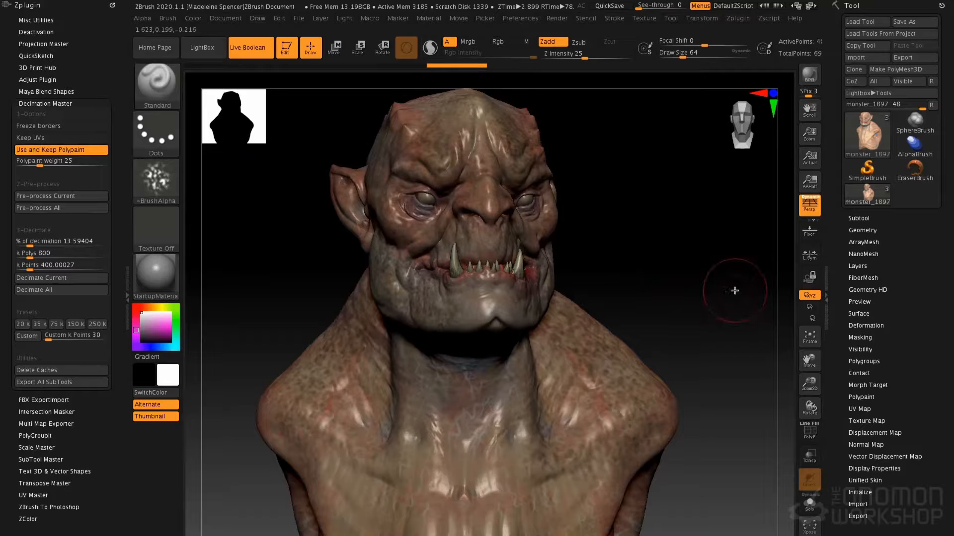
mouse_move(699, 301)
left_mouse_down("alt")
mouse_move(675, 240)
mouse_move(669, 294)
mouse_move(722, 300)
mouse_move(716, 312)
left_mouse_up("alt")
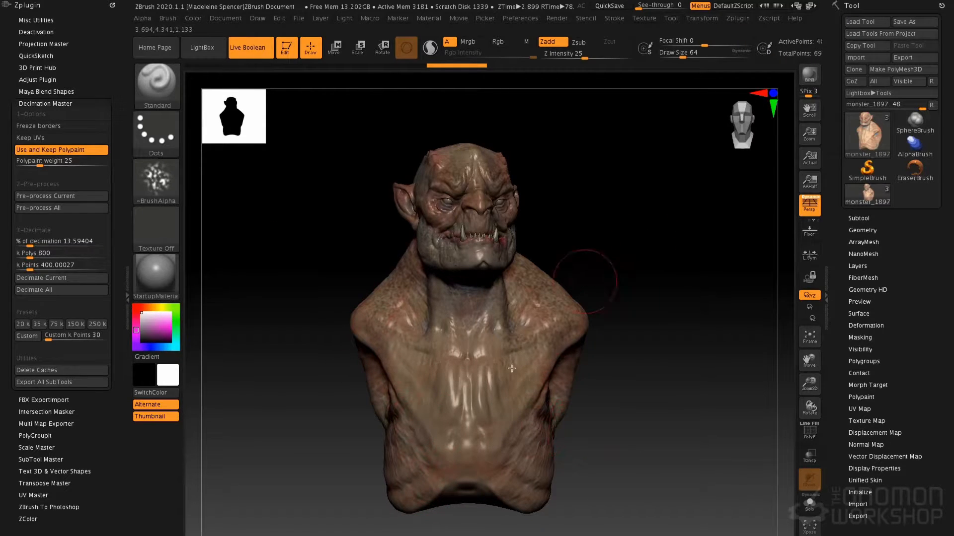
- Select the ClipCurve brush and draw two short clipping curves beside the bust's shoulder
key("b")
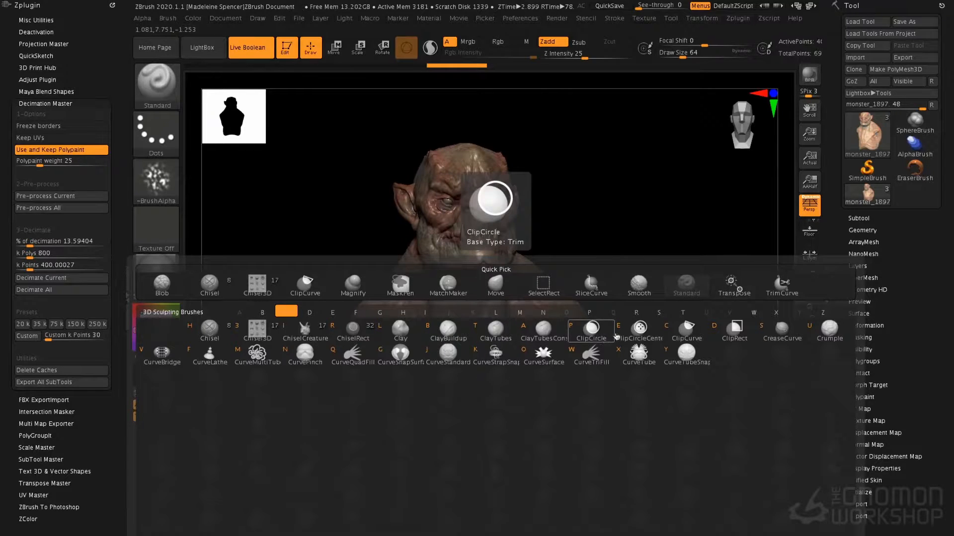
key("c")
left_click(645, 351)
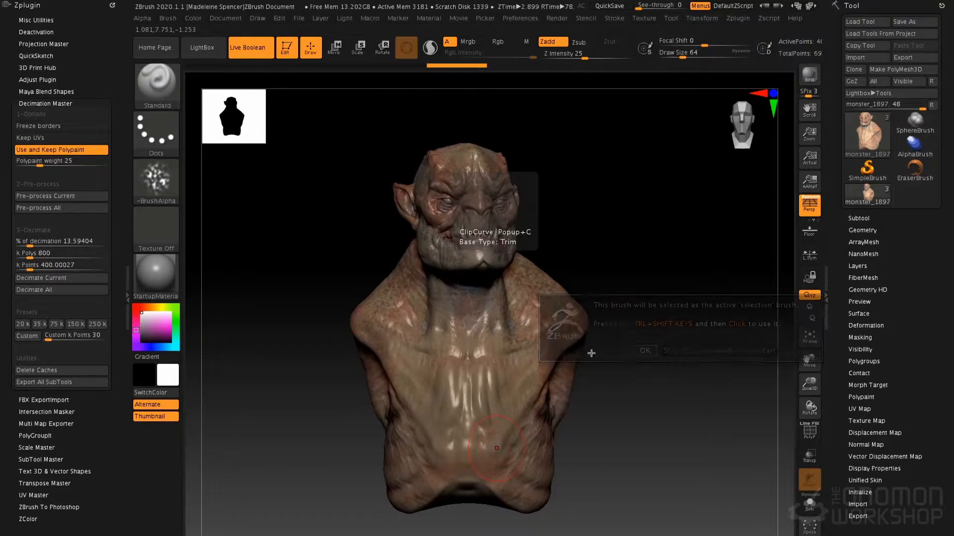
key("v")
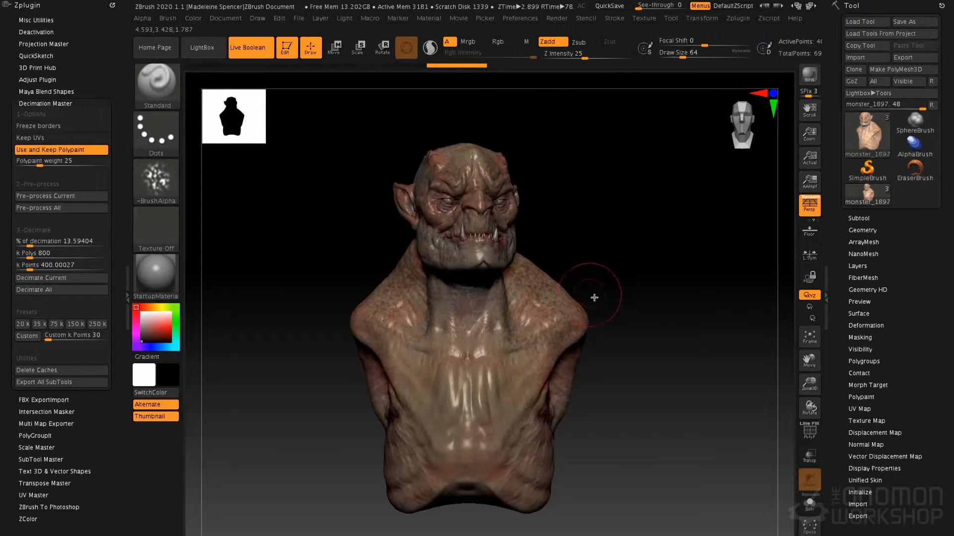
key("v")
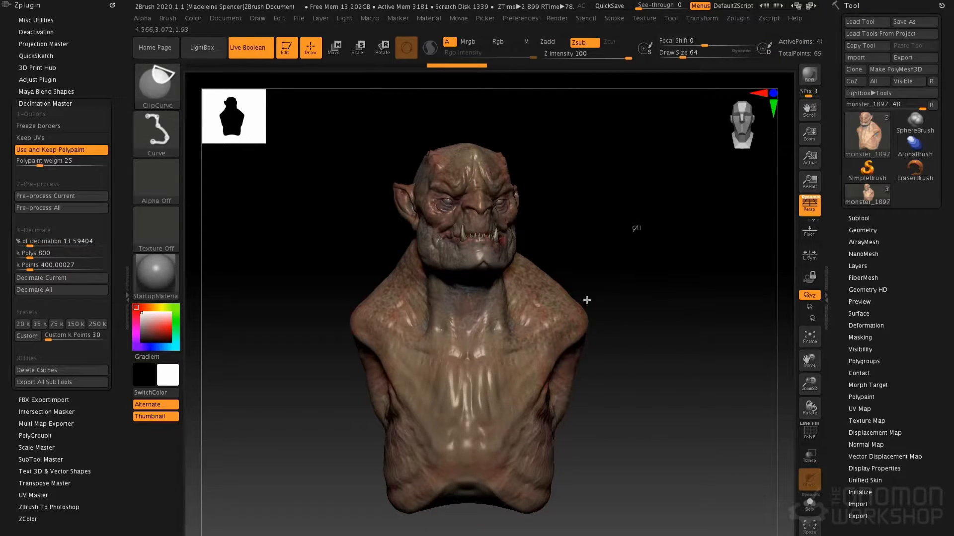
mouse_move(636, 227)
left_mouse_down("ctrl+shift")
mouse_move(580, 319)
mouse_move(637, 268)
left_mouse_up("ctrl+shift")
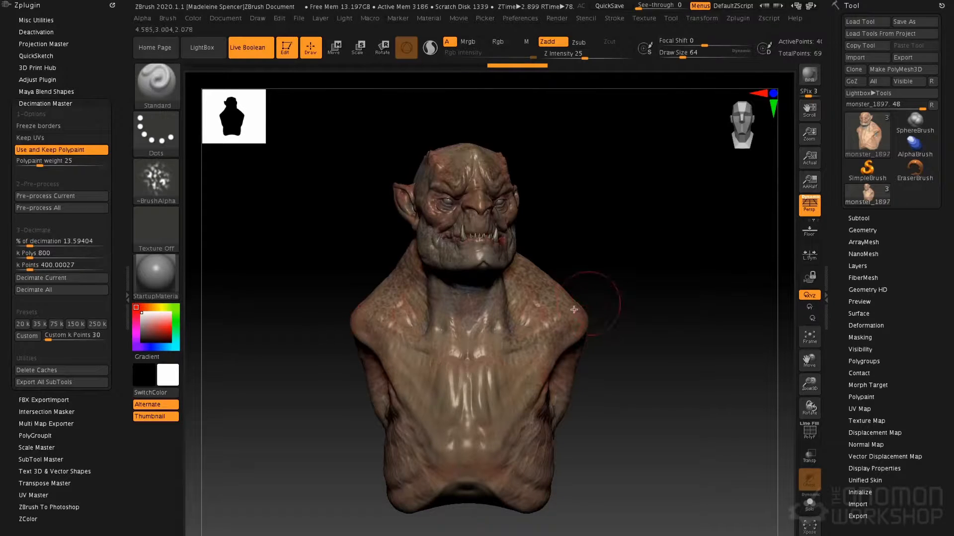
mouse_move(638, 225)
left_mouse_down("ctrl+shift")
mouse_move(539, 407)
mouse_move(509, 425)
mouse_move(506, 447)
mouse_move(684, 324)
mouse_move(663, 266)
left_mouse_up("ctrl+shift")
- Select the TrimCurve brush as the active selection brush and accept its usage notice
key("b")
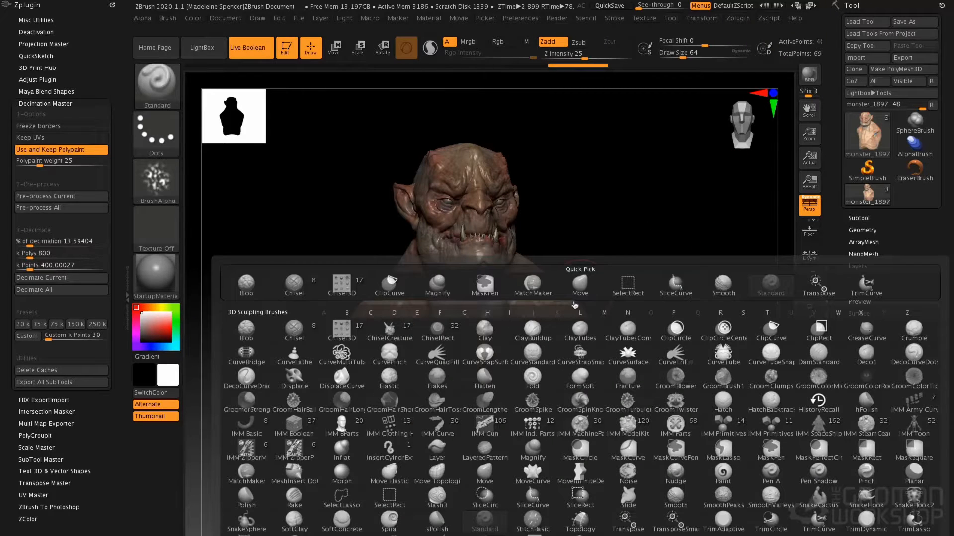
key("t")
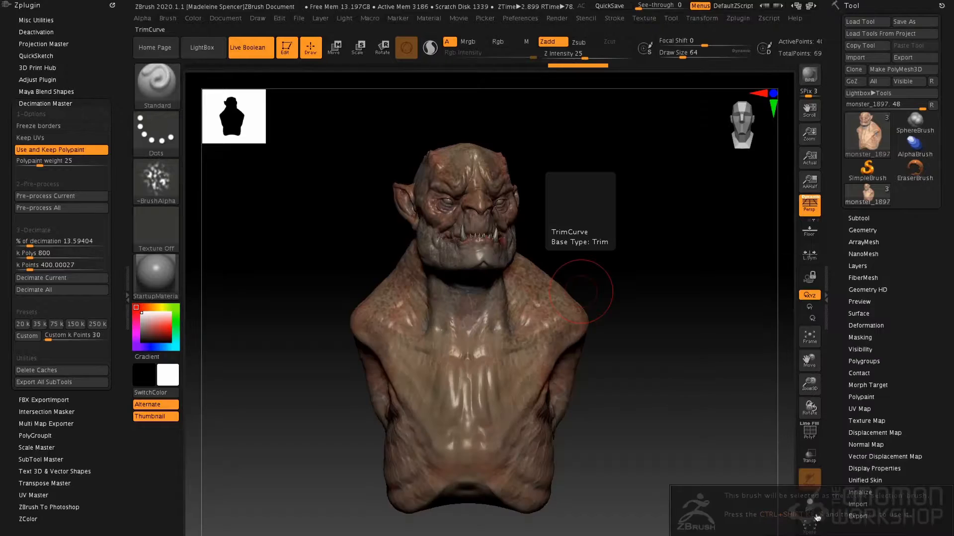
left_click(830, 520)
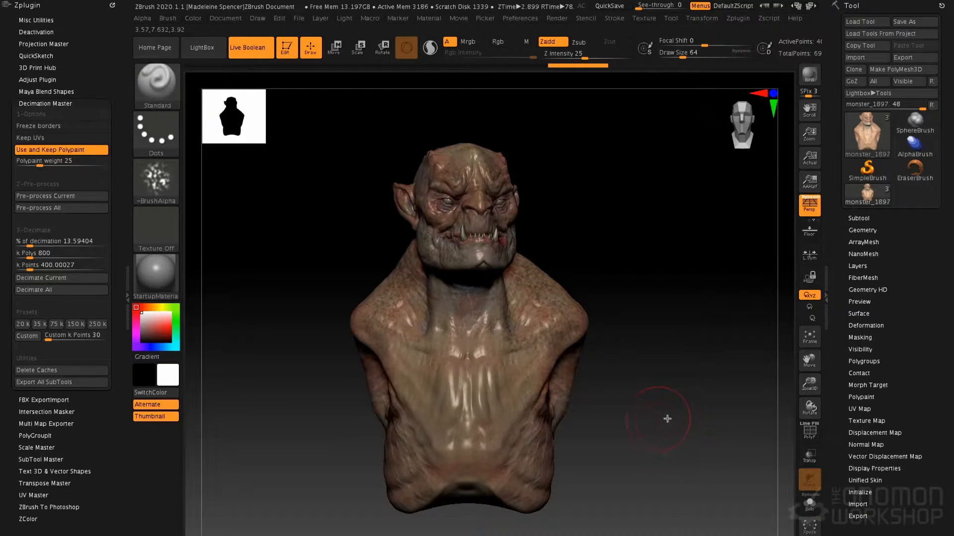
- Trim off the bust's lower torso with a horizontal cut and both arms with diagonal cuts from shoulder to waist
left_click_drag(681, 436, 321, 433, "ctrl+shift")
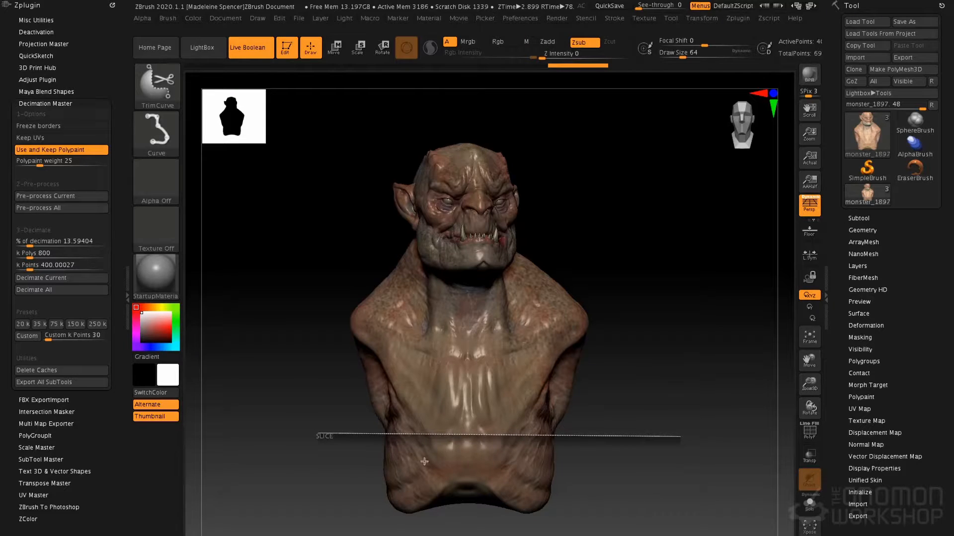
left_click_drag(633, 235, 502, 473, "ctrl+shift")
left_click_drag(440, 500, 316, 235, "ctrl+shift")
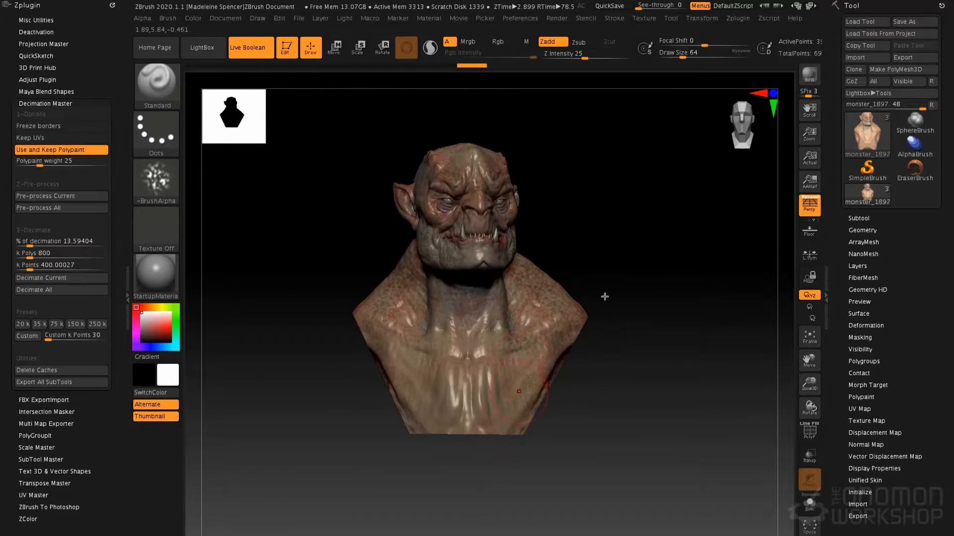
- Select the ClipCurve brush, dismiss its note until restart, and clip the bust's sides along a curve from shoulder to base
key("b")
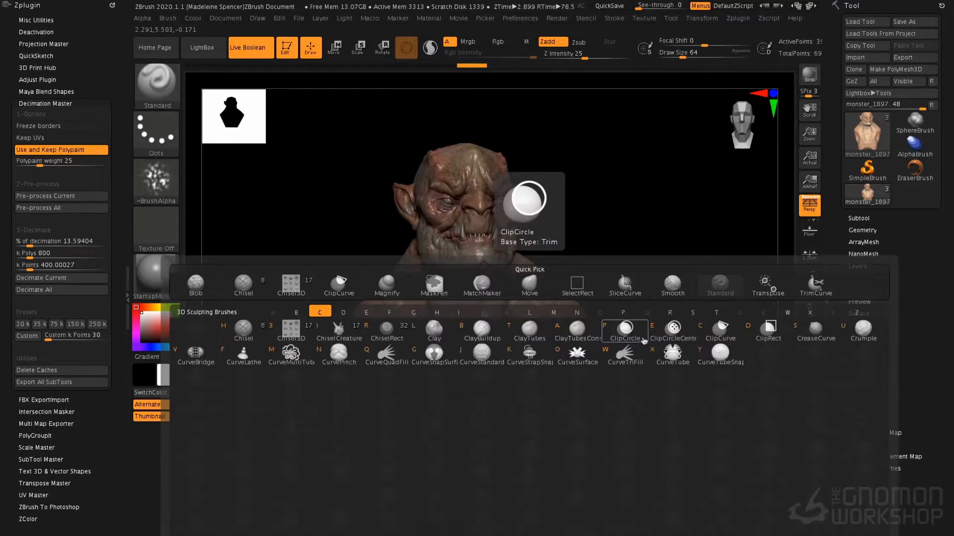
left_click(648, 333)
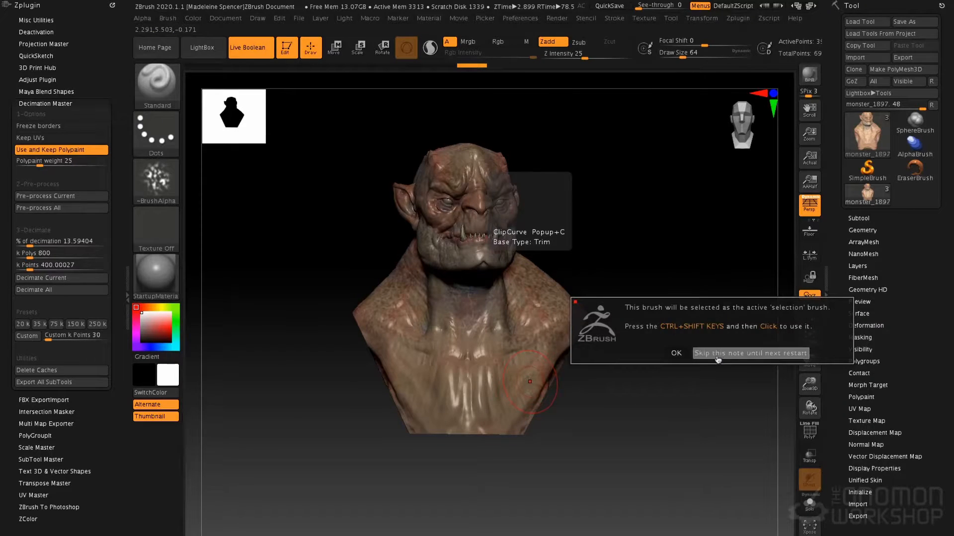
left_click(747, 354)
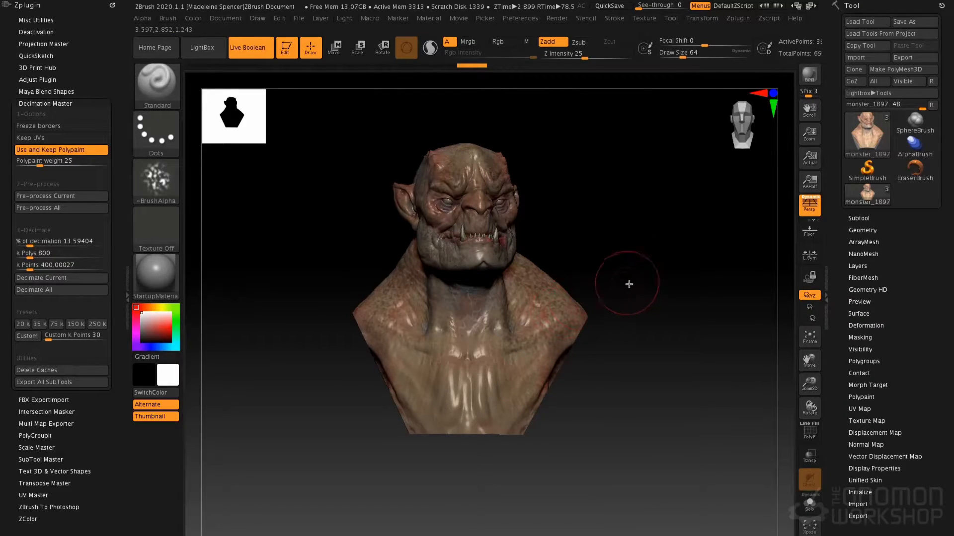
mouse_move(667, 247)
left_mouse_down("ctrl+shift")
mouse_move(557, 331)
mouse_move(507, 415)
mouse_move(495, 480)
left_mouse_up("ctrl+shift")
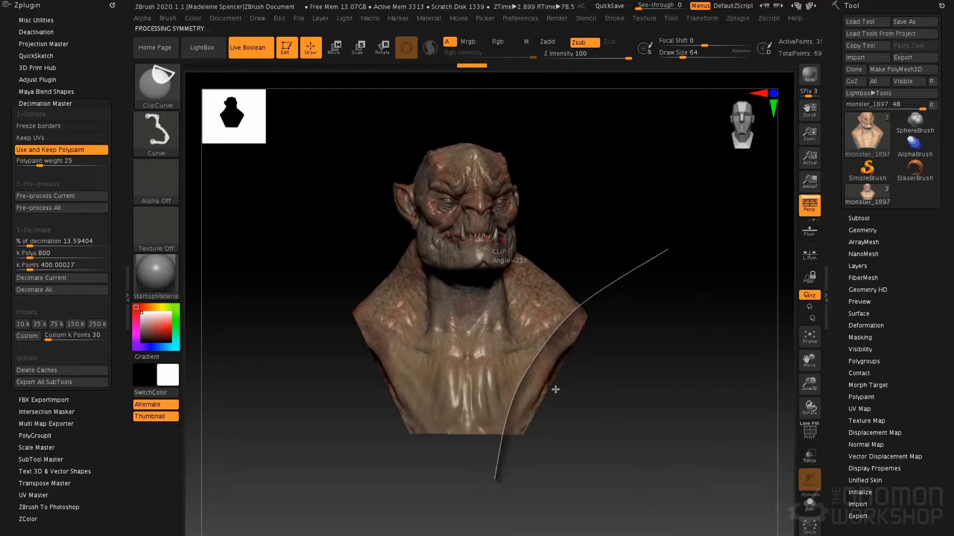
left_click_drag(611, 353, 657, 358)
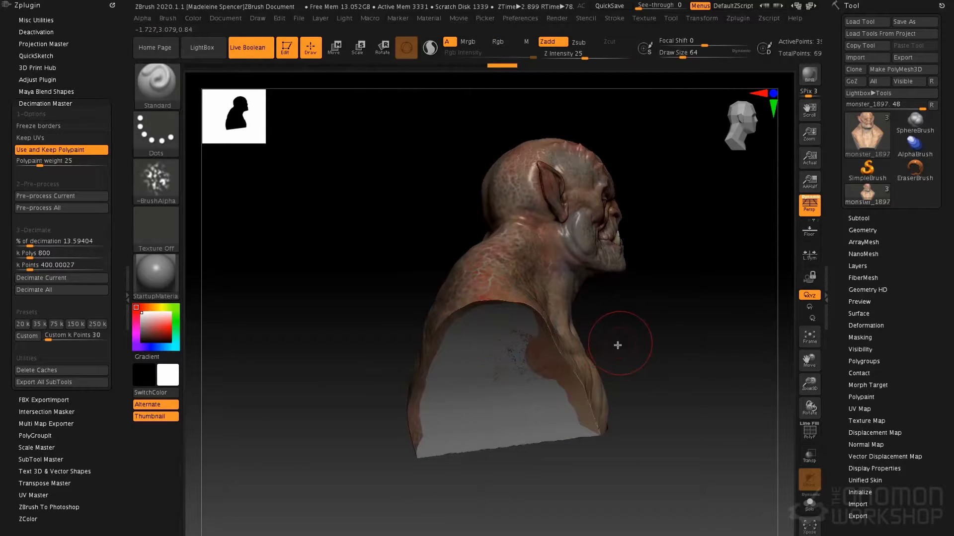
- Rotate the bust slightly in side view so its base is level, and return to Draw mode
key("r")
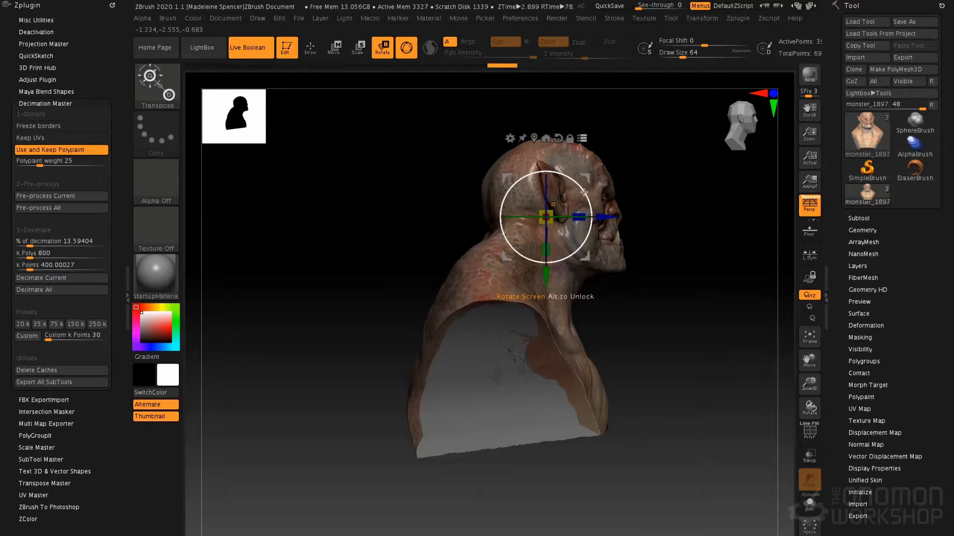
left_click_drag(586, 192, 586, 201)
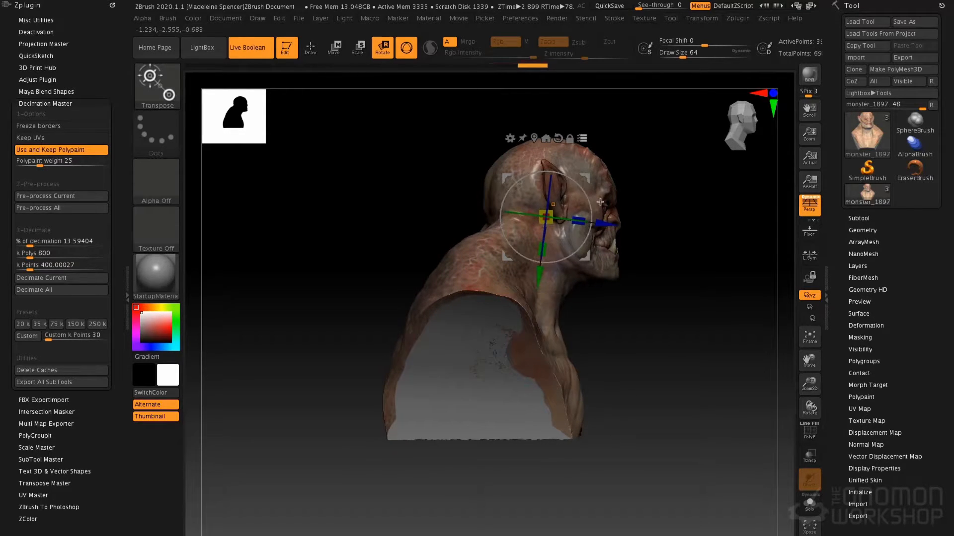
left_click_drag(664, 212, 721, 196, "shift")
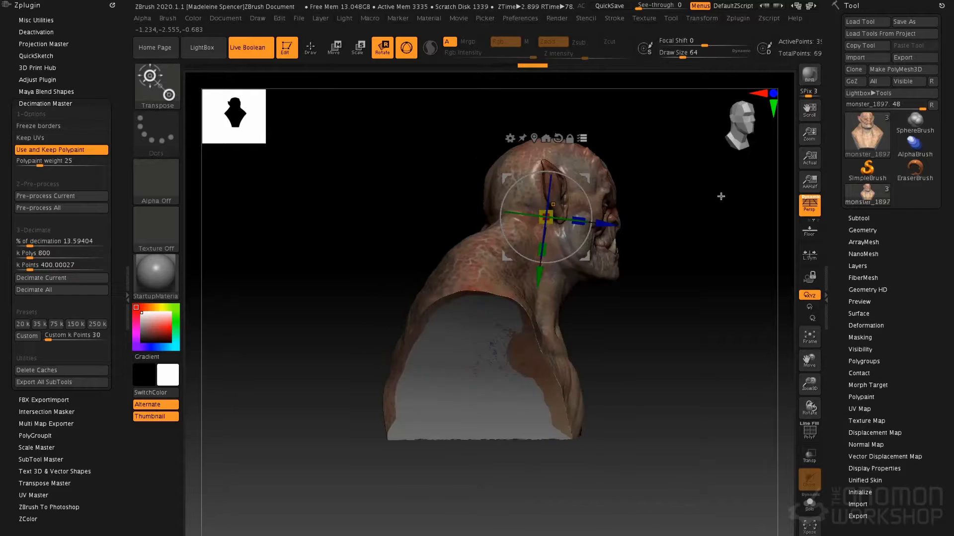
key("q")
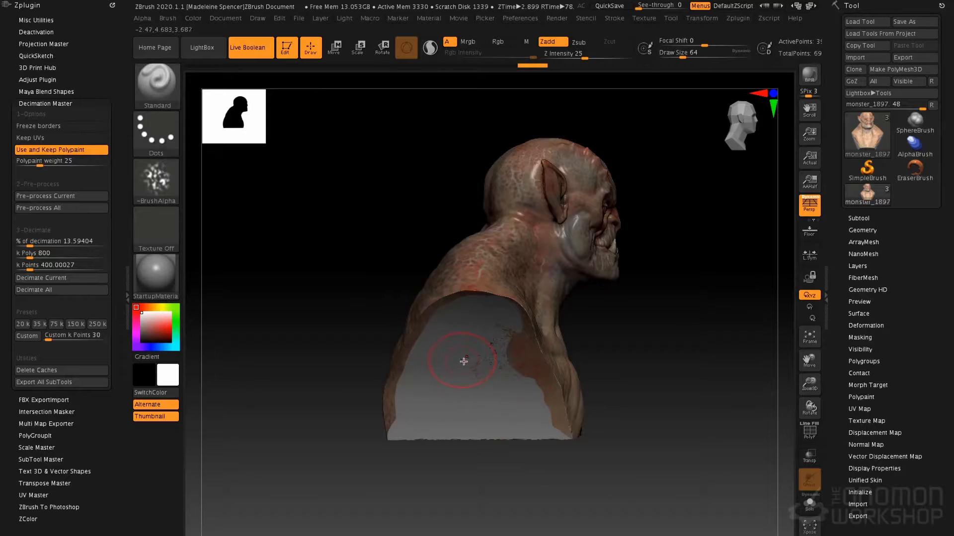
- Select the TrimCurve brush and cut away the bust's back along a curve from the upper back to the base
key("b")
key("t")
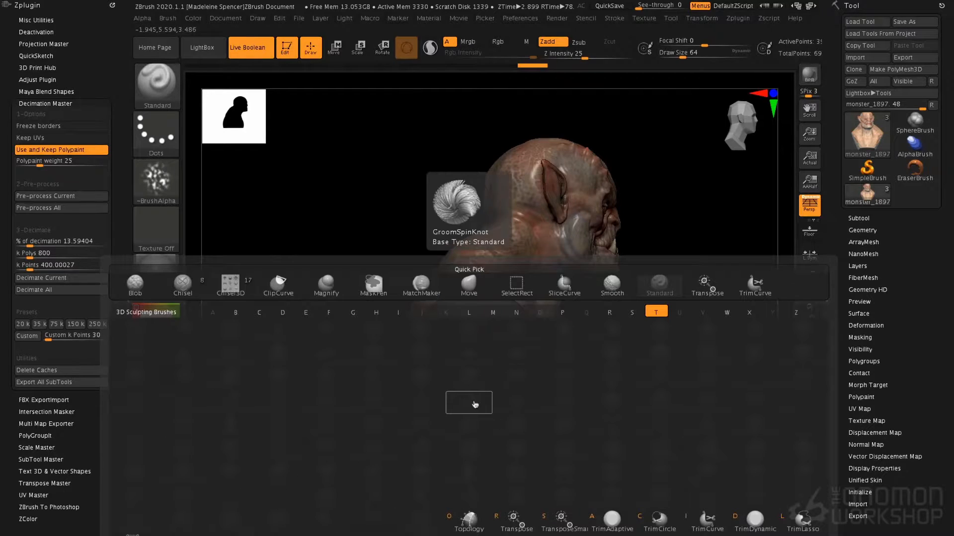
left_click(709, 517)
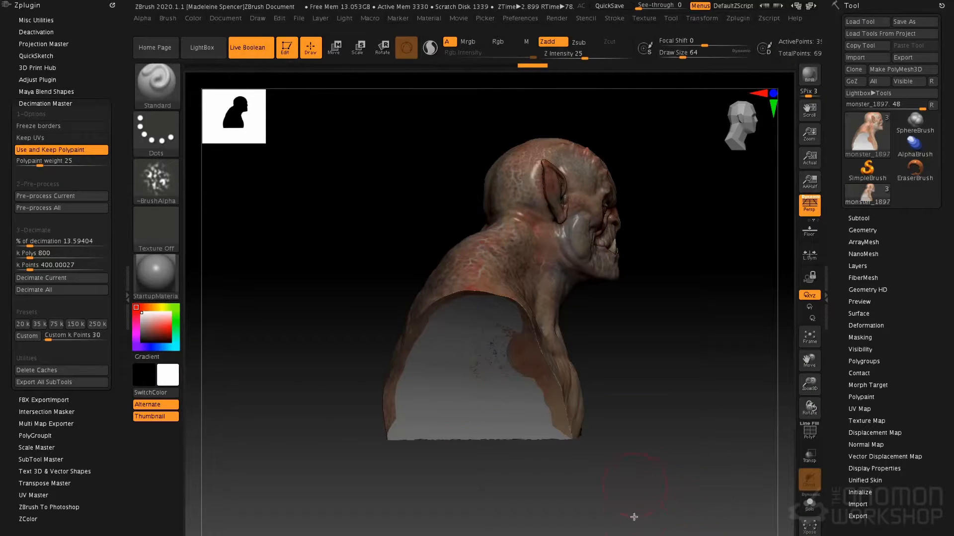
mouse_move(552, 535)
left_mouse_down()
mouse_move(538, 432)
mouse_move(494, 365)
mouse_move(453, 327)
mouse_move(350, 286)
left_mouse_up()
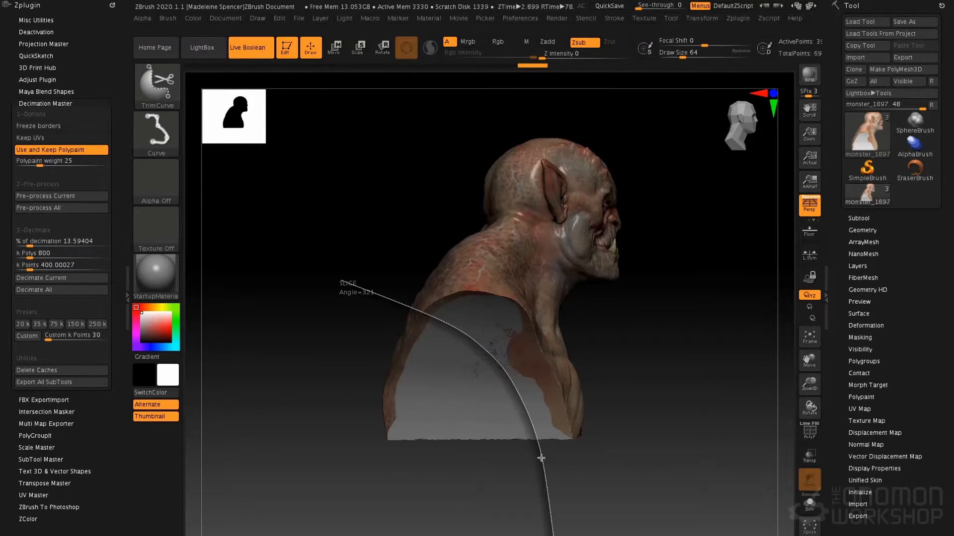
left_click_drag(546, 530, 545, 528, "ctrl+shift")
- Examine the wireframe and polygroups of the trimmed back, isolating one group and restoring full visibility
left_click_drag(403, 372, 611, 376)
key("shift")
key("shift+f")
mouse_move(443, 400)
left_mouse_down()
mouse_move(445, 324)
mouse_move(481, 347)
mouse_move(479, 366)
mouse_move(491, 365)
left_mouse_up()
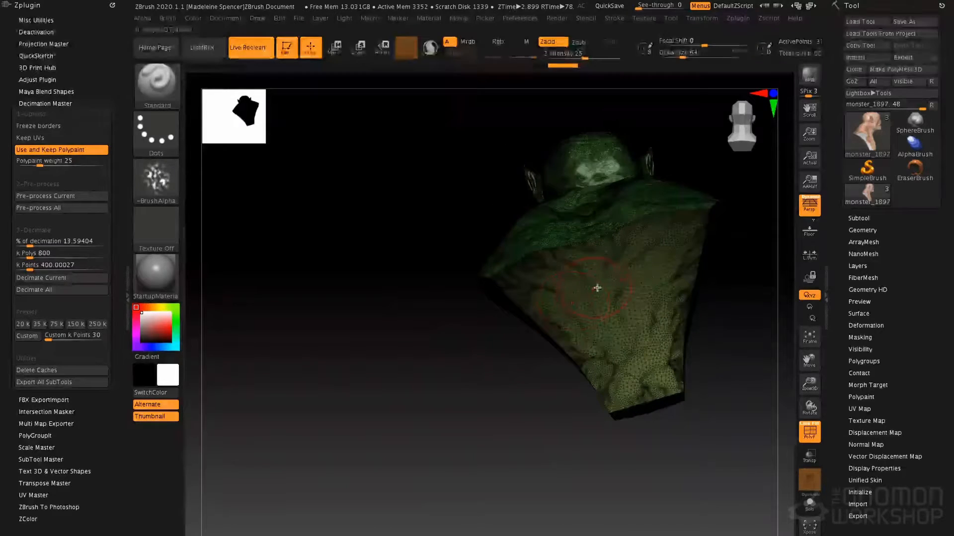
left_click(591, 294, "ctrl+shift")
left_click_drag(473, 311, 479, 286)
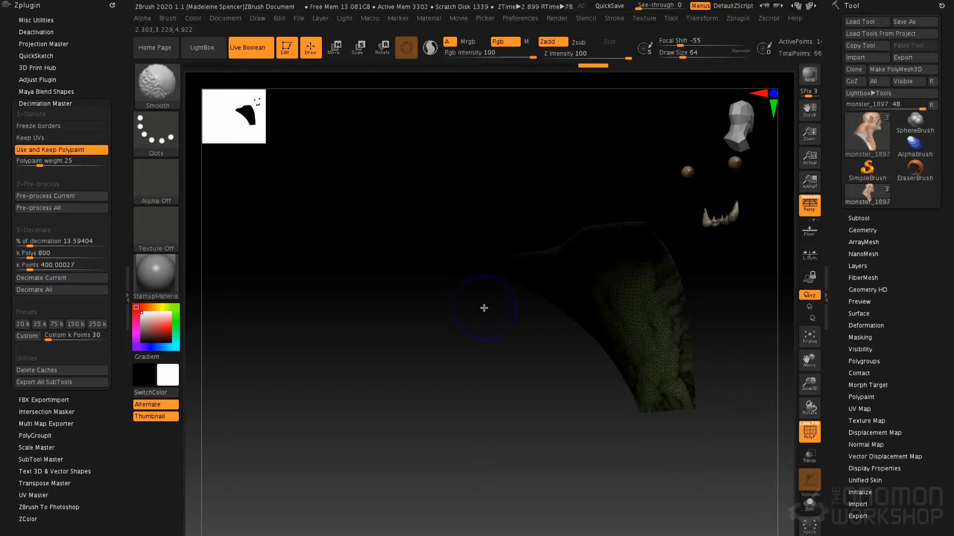
key("shift+f")
left_click(515, 325, "ctrl+shift")
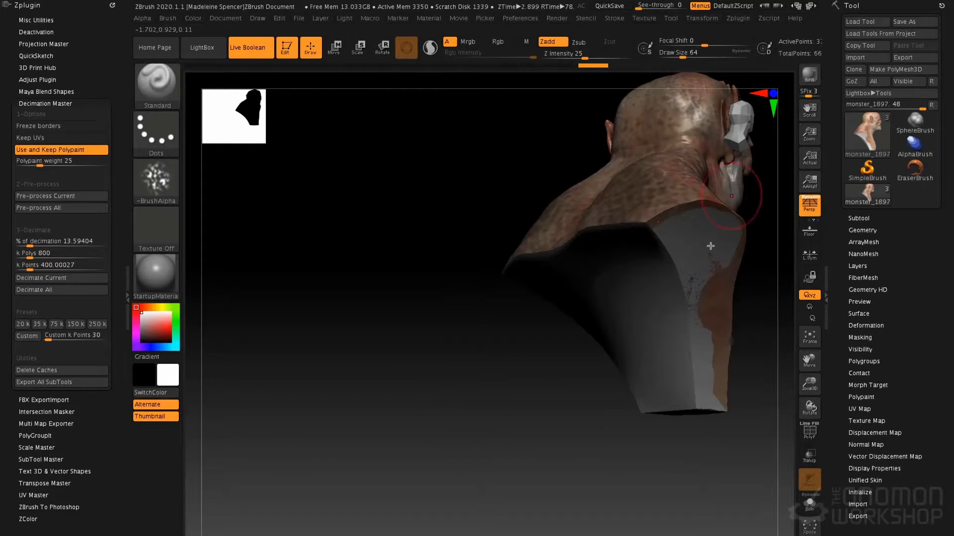
left_click_drag(504, 320, 394, 360)
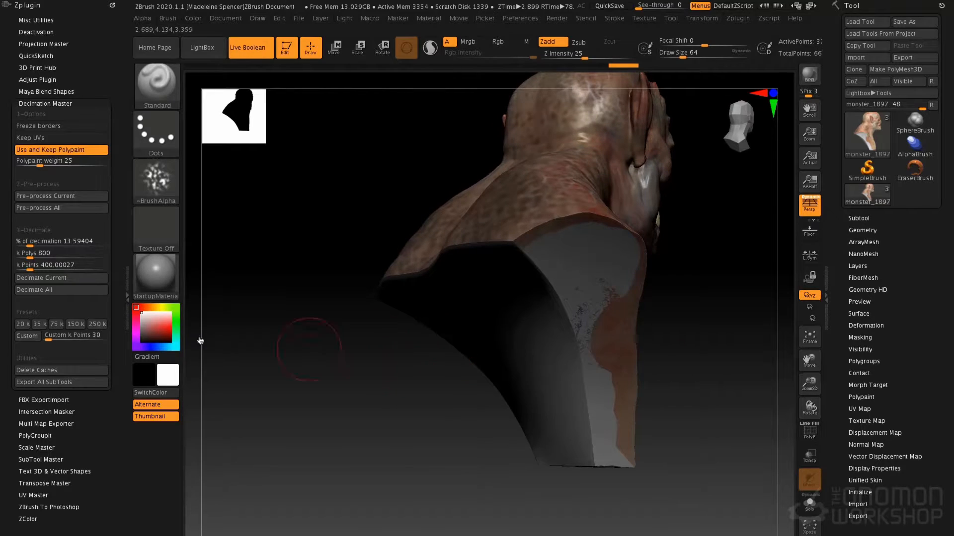
- Sample a skin color from the bust and set the Standard brush to Alpha Off, Rgb at intensity 100 and Zadd off
left_click_drag(169, 379, 574, 232)
right_click_drag(553, 300, 537, 260)
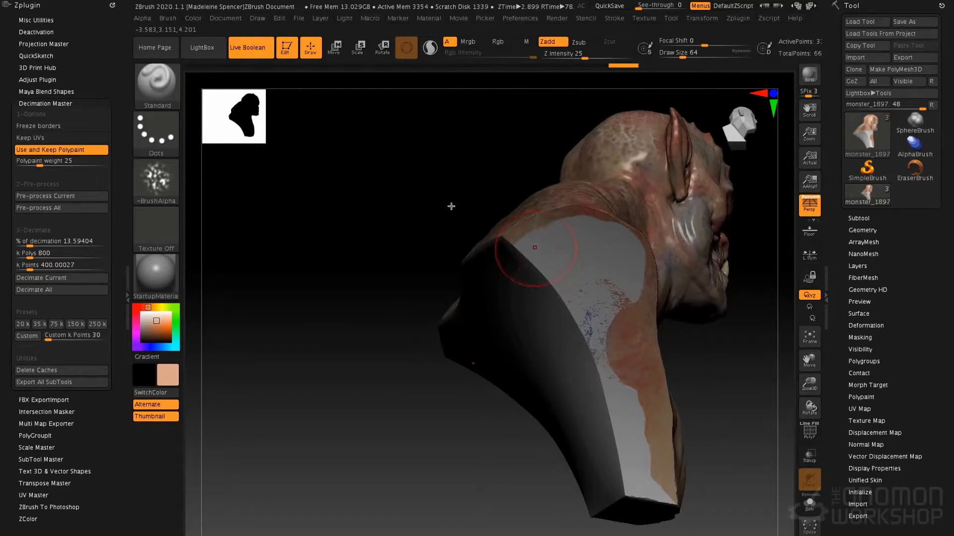
left_click(160, 176)
left_click(264, 189)
left_click(156, 180)
left_click(220, 196)
left_click(159, 142)
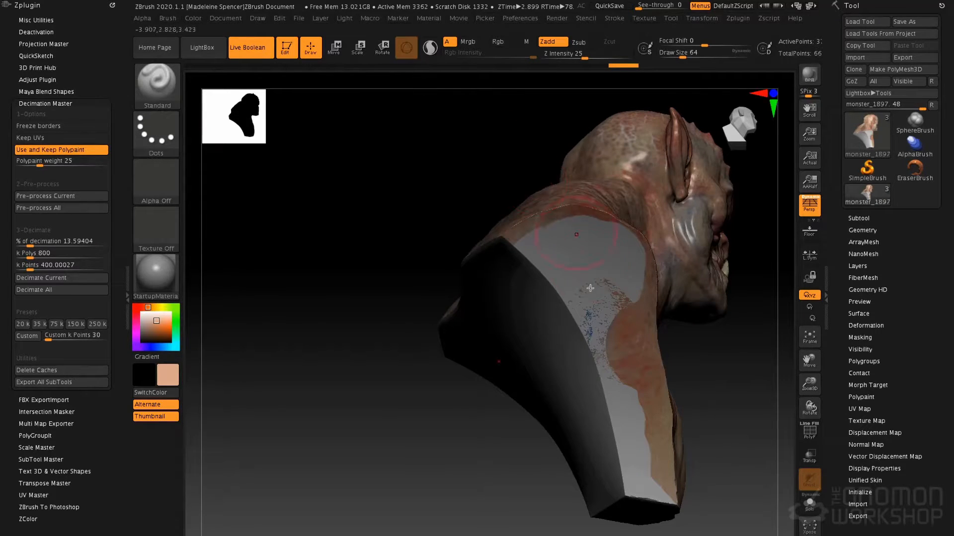
left_click(547, 42)
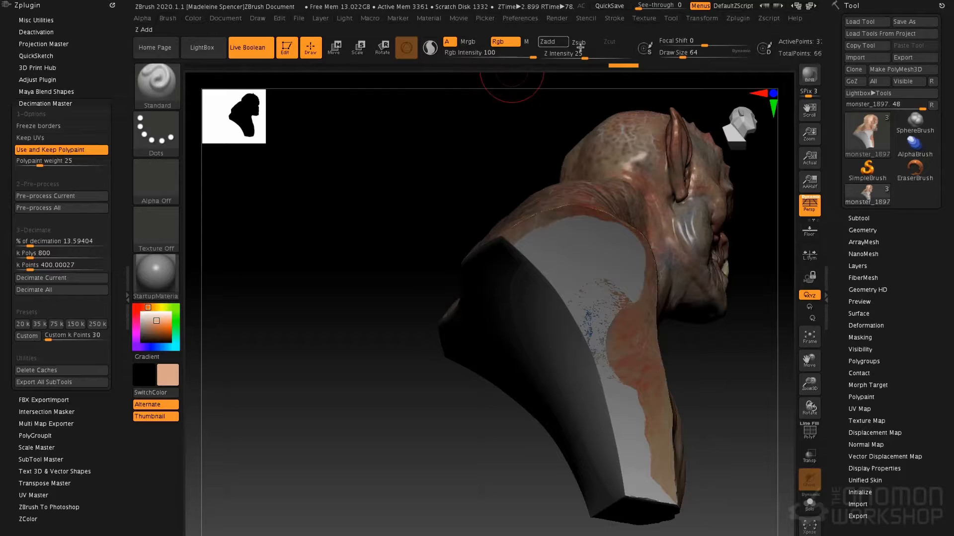
- Paint the sampled skin color over most of the bust's grey shoulder cut face
left_click(537, 268, "ctrl+shift")
left_click_drag(537, 268, 558, 252)
key("space")
mouse_move(509, 283)
left_mouse_down()
mouse_move(454, 308)
mouse_move(513, 405)
mouse_move(549, 341)
left_mouse_up()
key("ctrl+shift")
left_click(599, 207, "ctrl+shift")
key("space")
mouse_move(571, 247)
left_mouse_down()
mouse_move(547, 247)
mouse_move(536, 281)
mouse_move(561, 303)
mouse_move(603, 437)
mouse_move(565, 341)
left_mouse_up()
right_click_drag(566, 341, 533, 352)
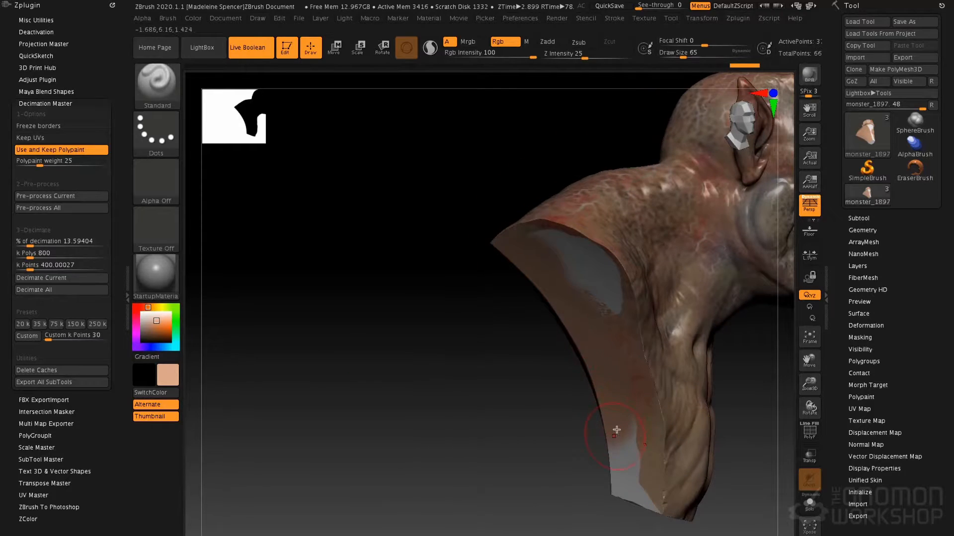
- Set the draw size to 56 and paint the grey patches left at the lower and upper ends of the shoulder cut
key("space")
left_click_drag(617, 425, 630, 430)
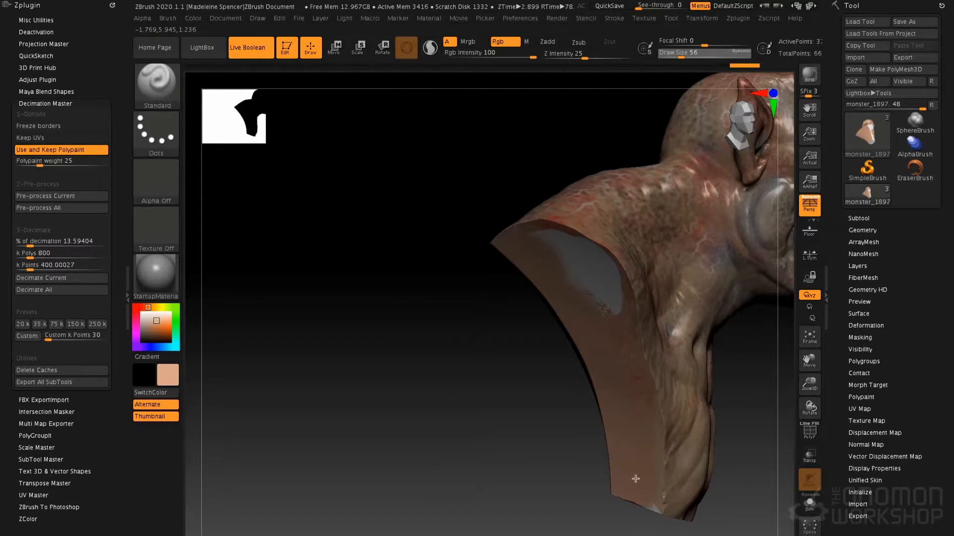
mouse_move(609, 316)
left_mouse_down()
mouse_move(592, 283)
mouse_move(559, 265)
left_mouse_up()
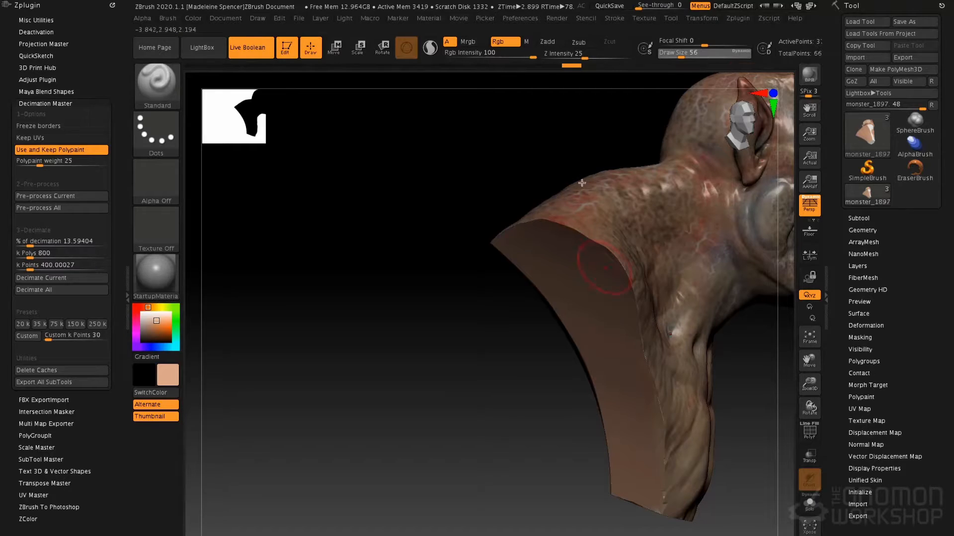
- Set the Rgb Intensity to 17 and paint the grey underside of the bust's base with the skin color
left_click_drag(514, 54, 482, 56)
right_click_drag(559, 233, 569, 250)
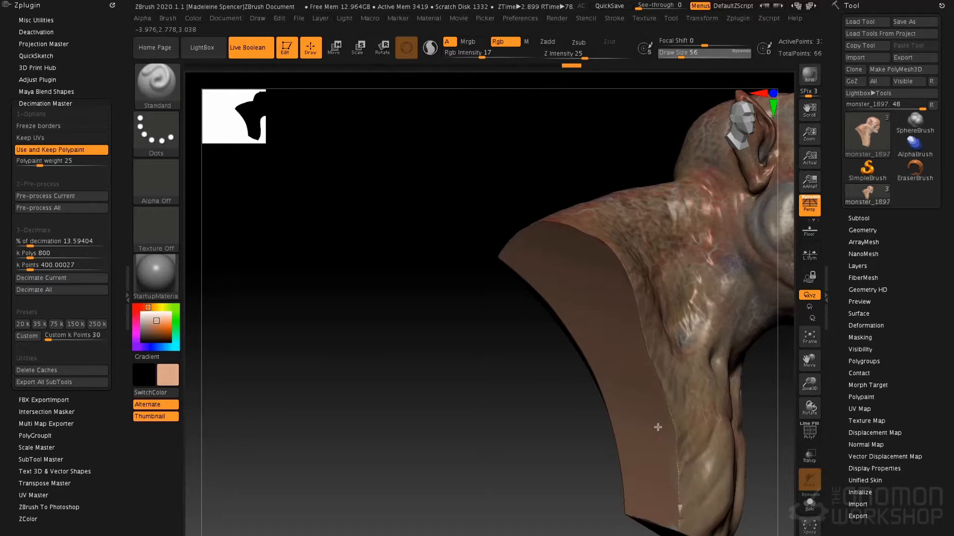
mouse_move(612, 366)
right_mouse_down()
mouse_move(585, 326)
mouse_move(625, 367)
right_mouse_up()
right_click_drag(545, 316, 550, 373, "ctrl")
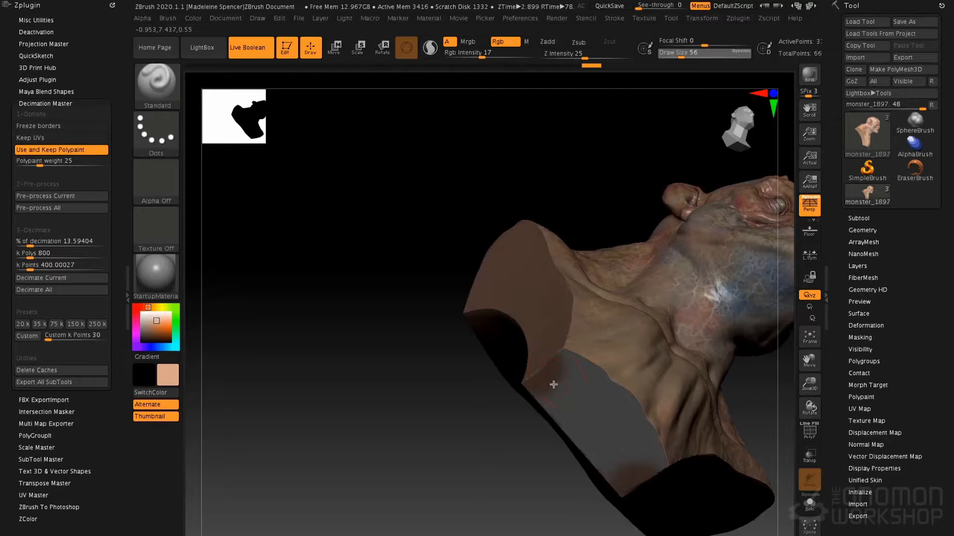
left_click_drag(565, 381, 585, 393)
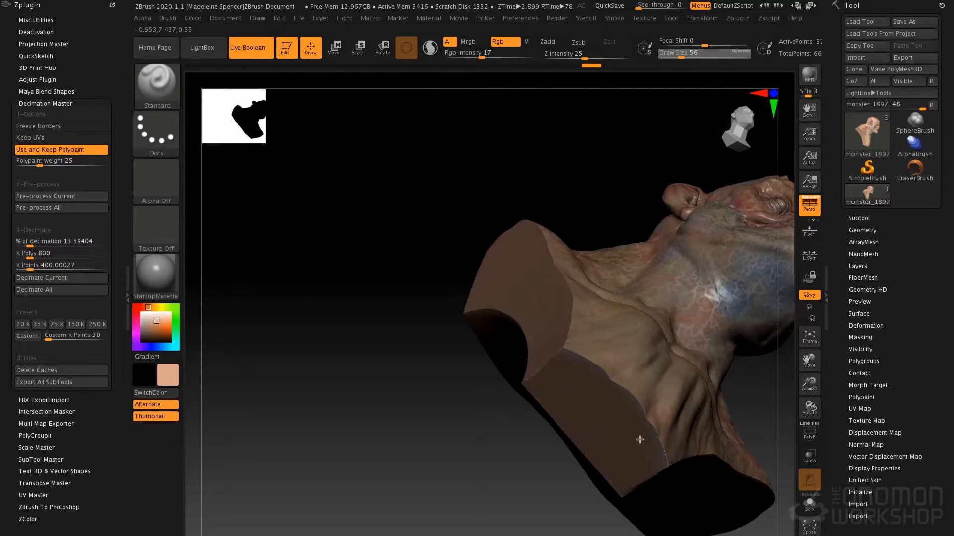
right_click_drag(551, 395, 601, 287)
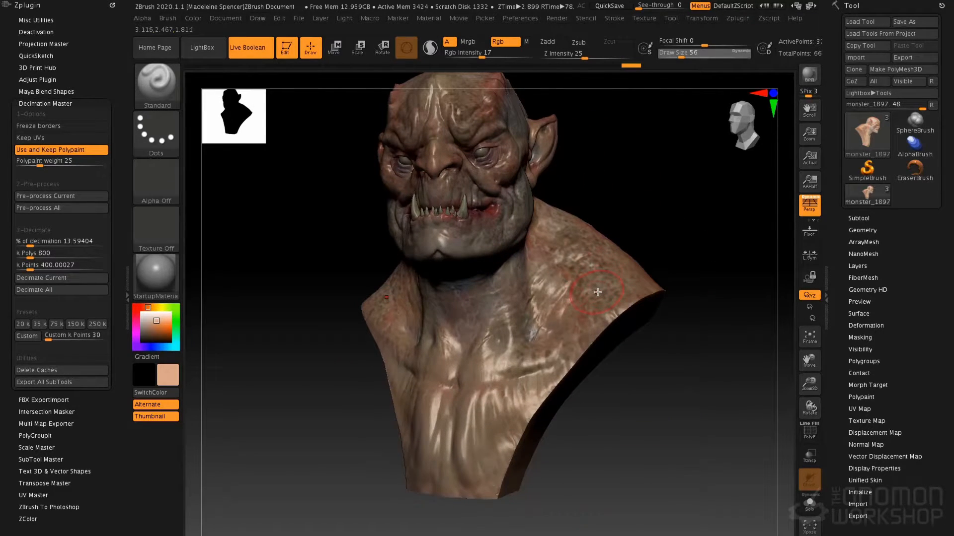
- Show the subtool list and make the eyes subtool, Polysphere1, the active one
left_click(866, 218)
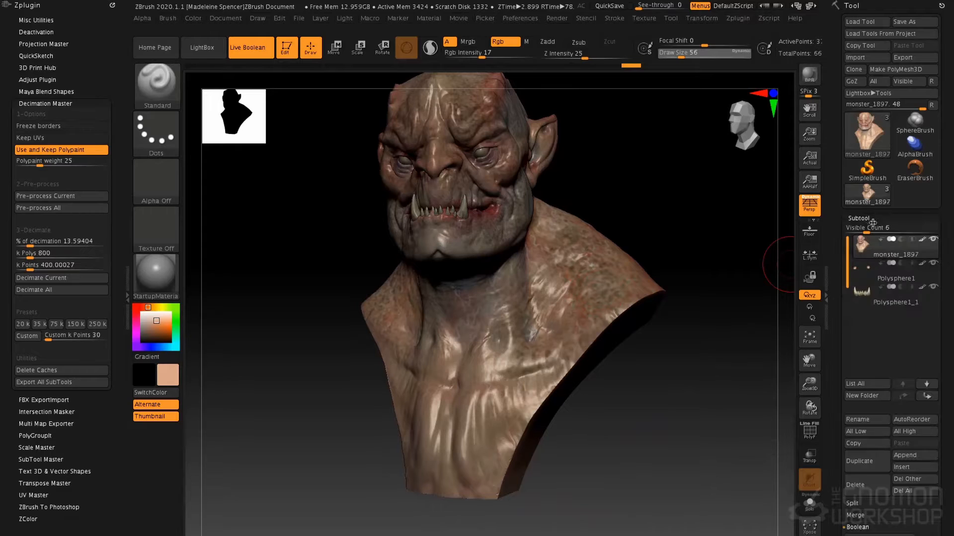
left_click(866, 274)
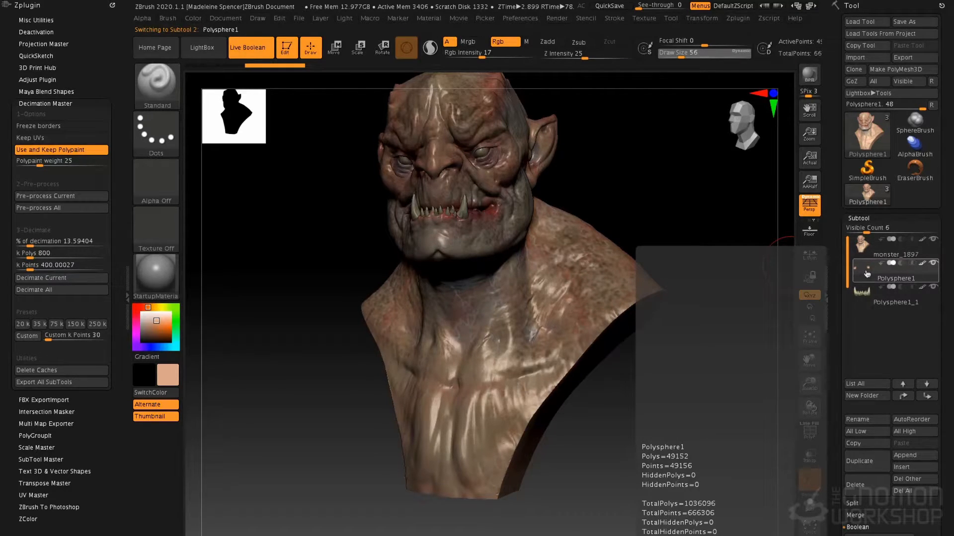
mouse_move(862, 297)
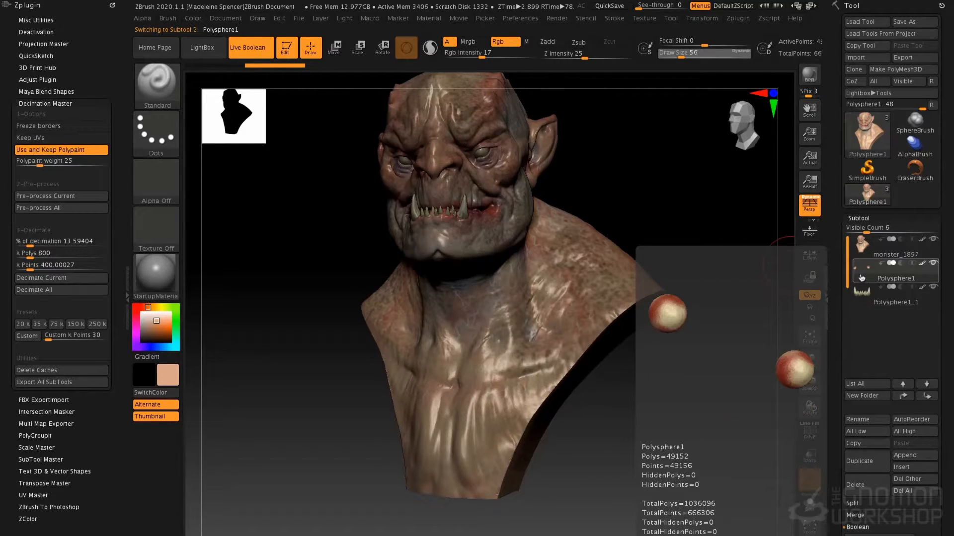
right_click_drag(481, 176, 496, 273, "ctrl")
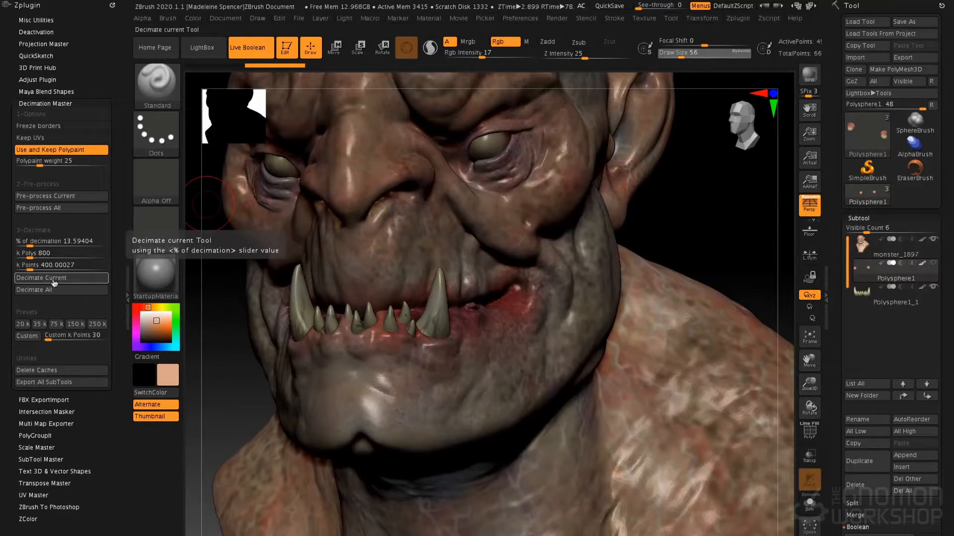
- Pre-process the eyes subtool in Decimation Master and open the k Polys target value
left_click(68, 196)
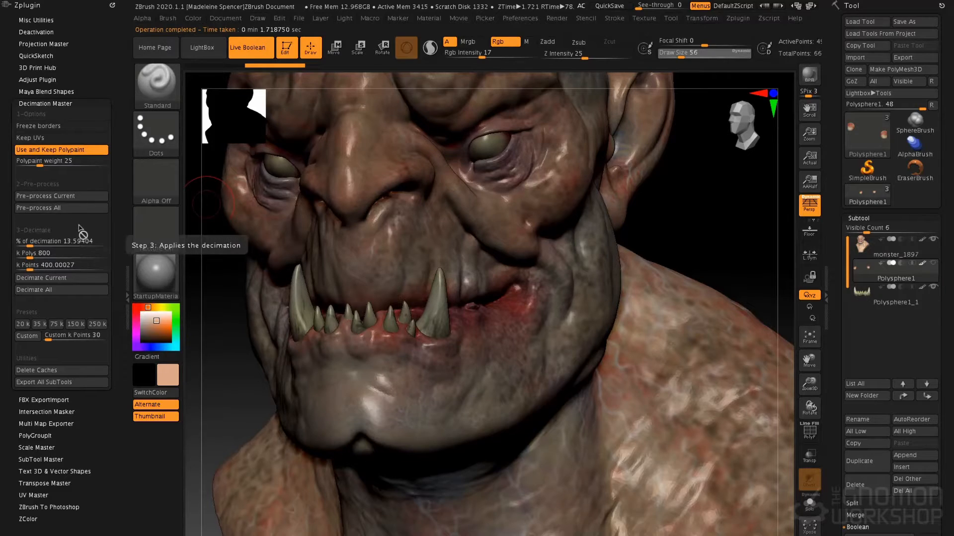
left_click(32, 254)
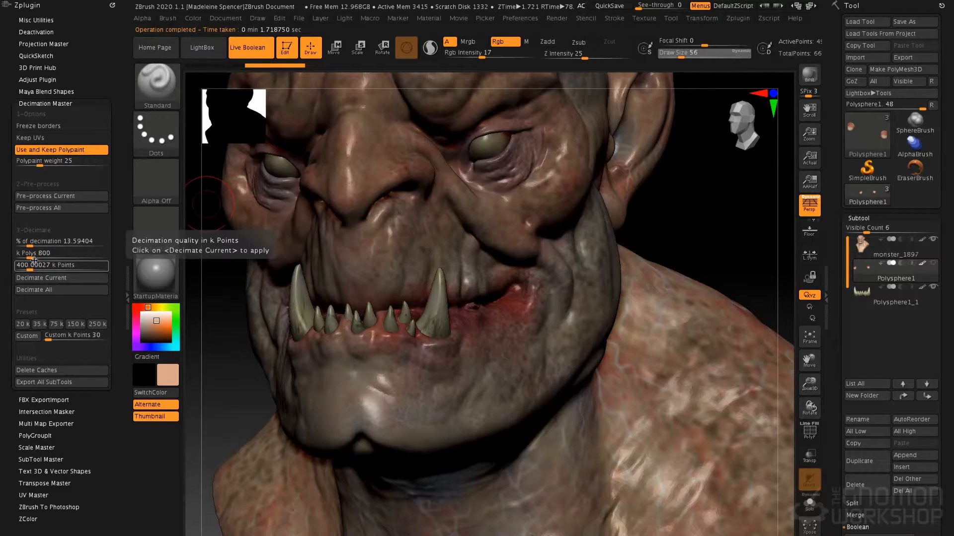
key("Return")
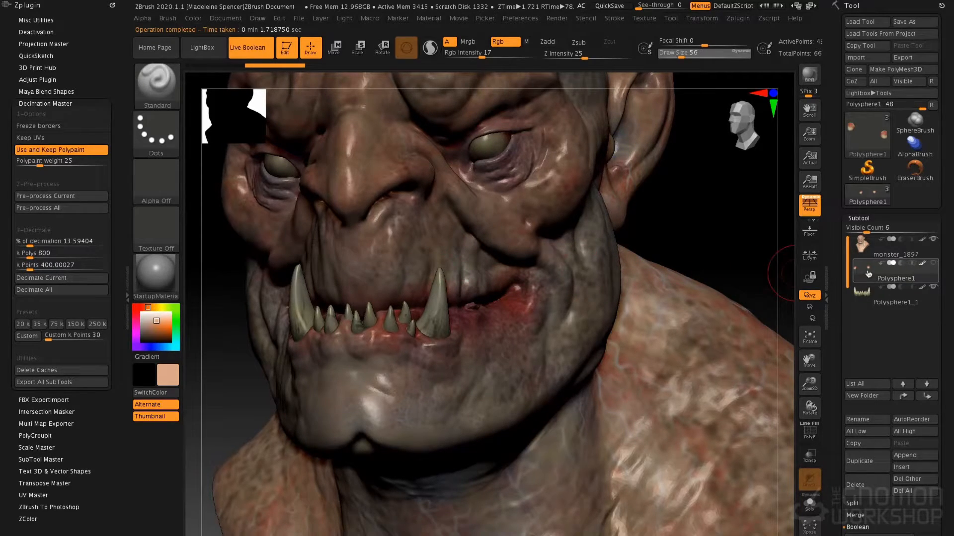
- Try decimating the eyes subtool to 0.5 k polys
mouse_move(868, 276)
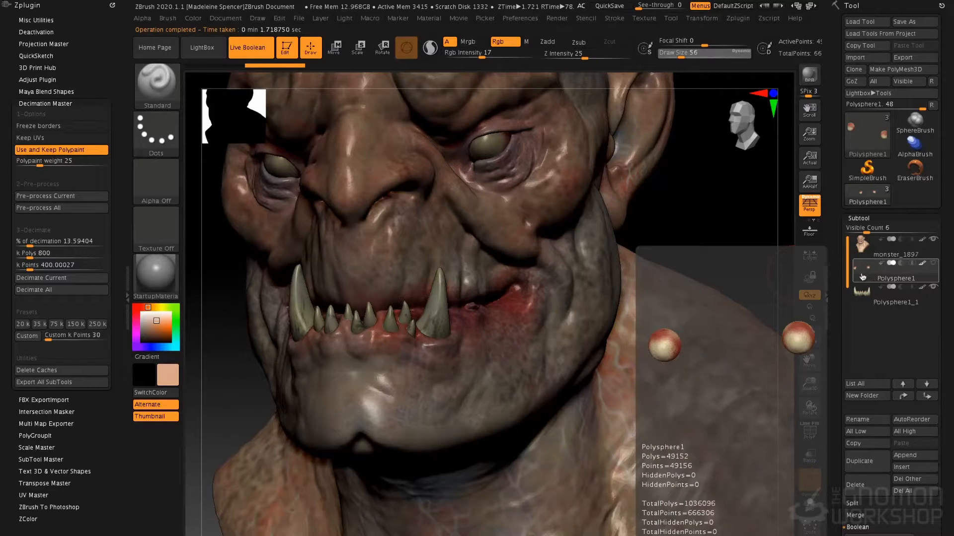
left_click(32, 254)
key("Return")
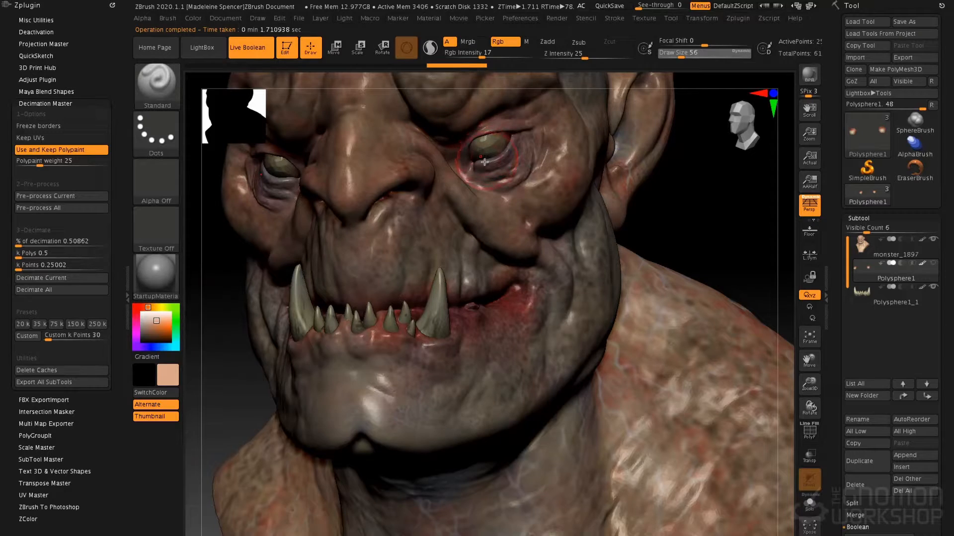
- Try decimating the eyes subtool to 2 k polys instead
left_click(32, 253)
type("2")
key("Return")
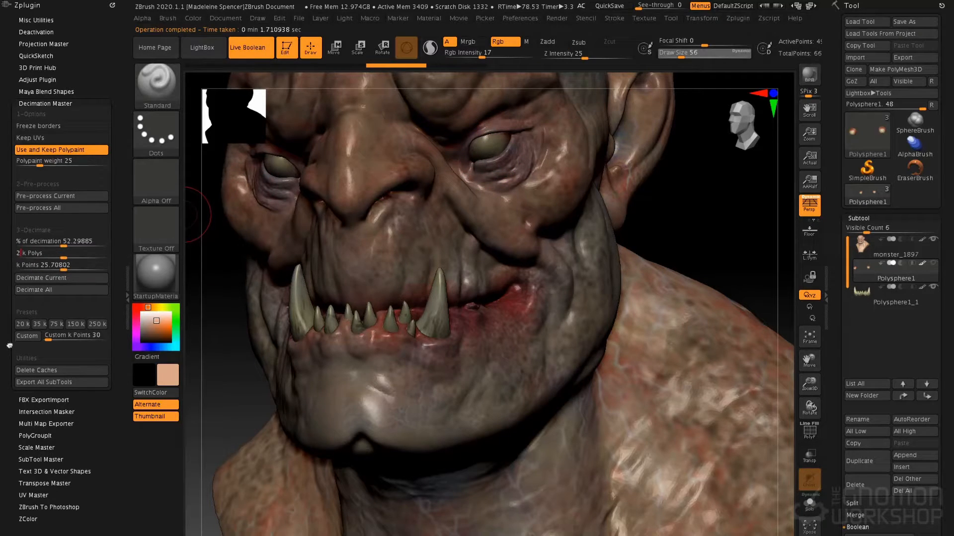
left_click(50, 278)
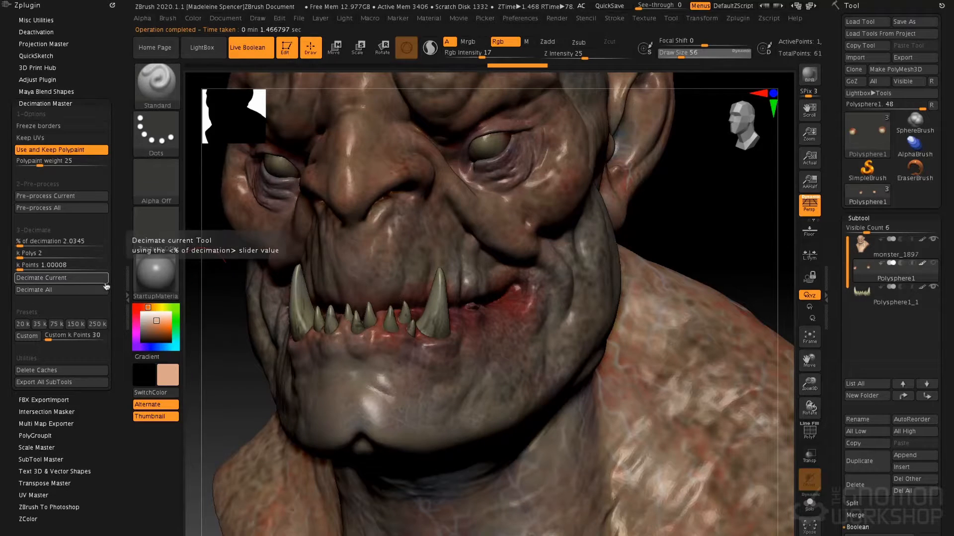
- Decimate the eyes subtool to 4 k polys and check the eyes on the bust
left_click_drag(57, 258, 121, 259)
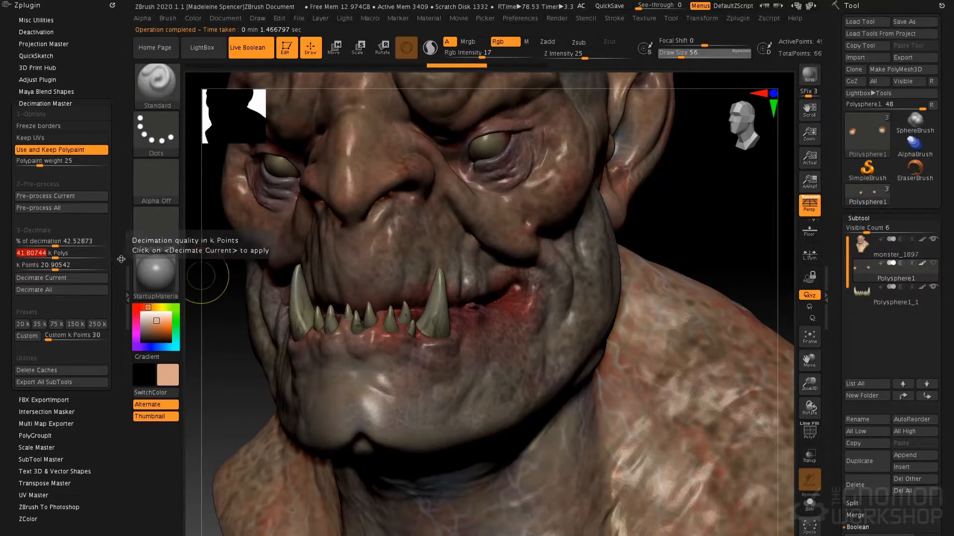
left_click(55, 282)
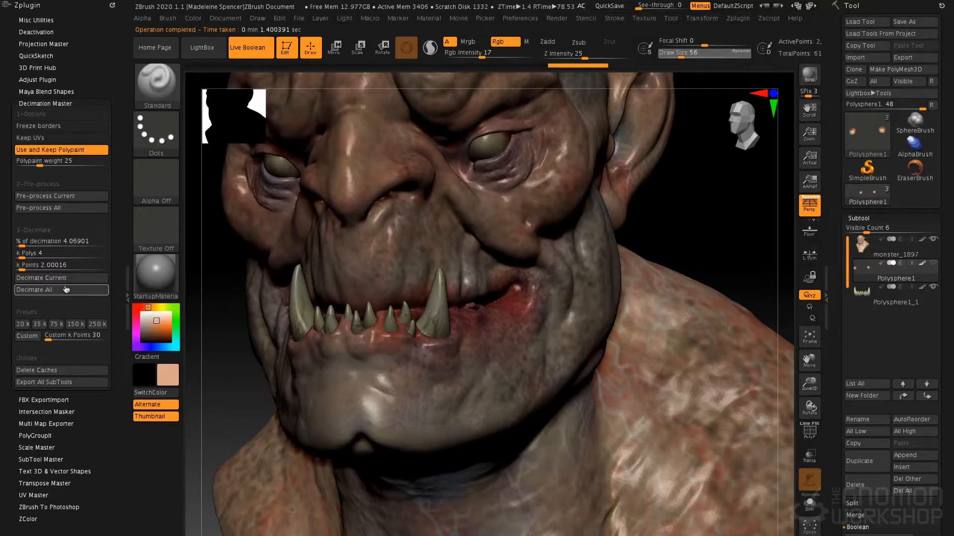
right_click_drag(487, 199, 552, 158)
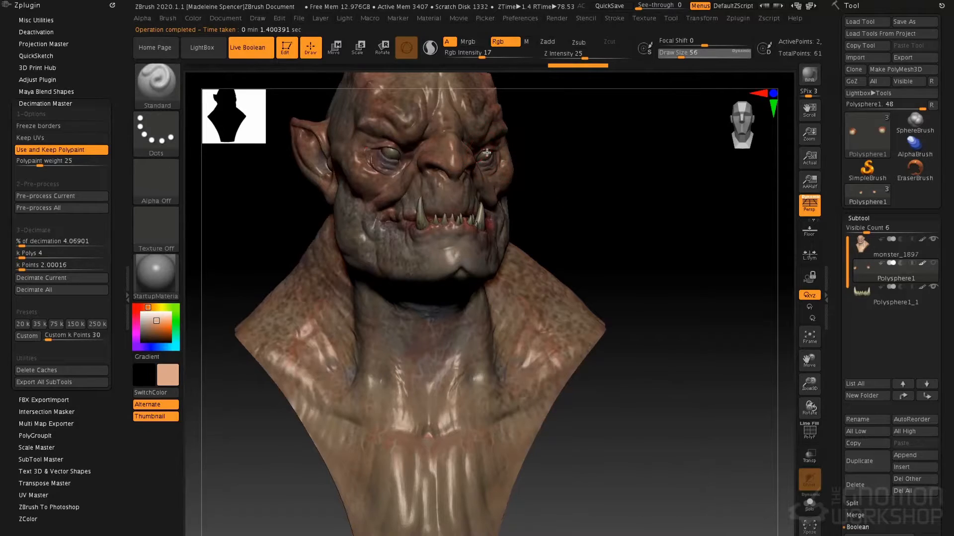
right_click_drag(487, 152, 531, 380, "ctrl")
right_click_drag(527, 303, 520, 193)
right_click_drag(655, 279, 544, 115, "ctrl")
mouse_move(586, 278)
right_mouse_down("ctrl")
mouse_move(571, 204)
mouse_move(626, 200)
mouse_move(582, 213)
mouse_move(598, 203)
right_mouse_up("ctrl")
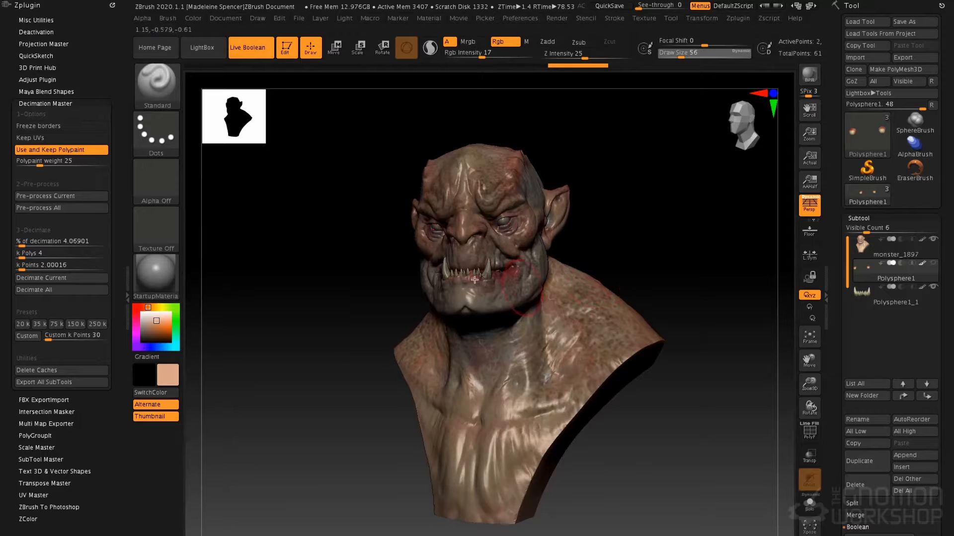
- Make the teeth subtool, Polysphere1_1, active and pre-process it in Decimation Master
left_click(867, 293)
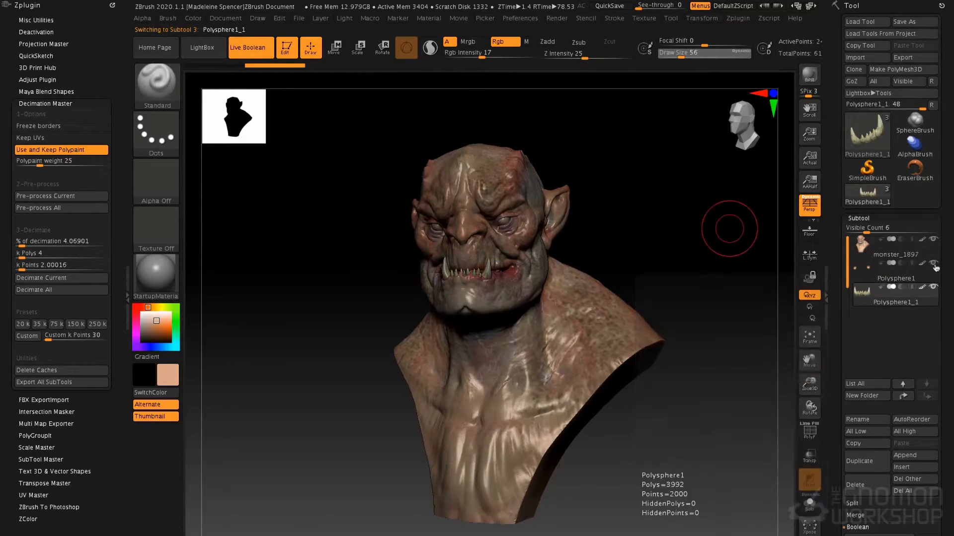
left_click(70, 196)
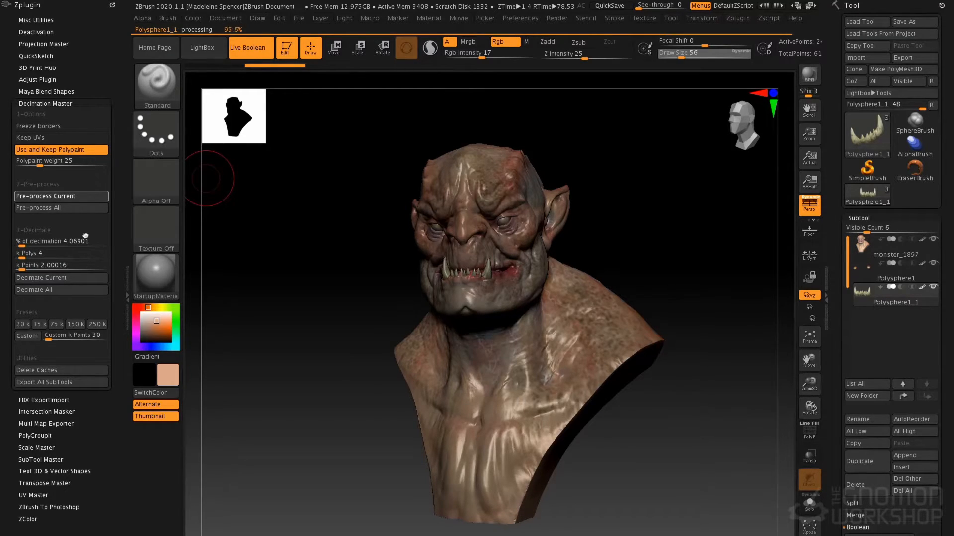
- Try decimating the teeth to 4 k polys and inspect their wireframe up close
left_click(36, 254)
left_click(36, 255)
type("4")
key("Return")
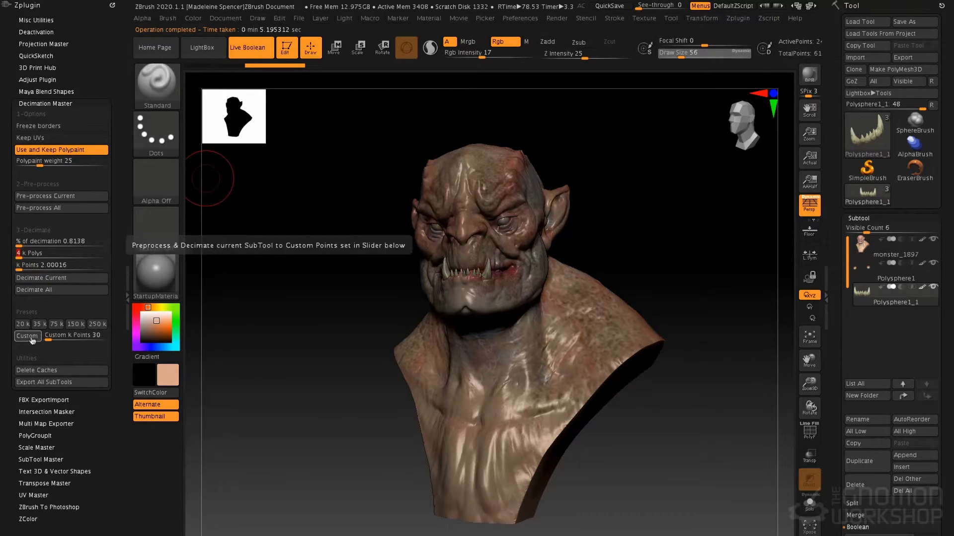
left_click(46, 279)
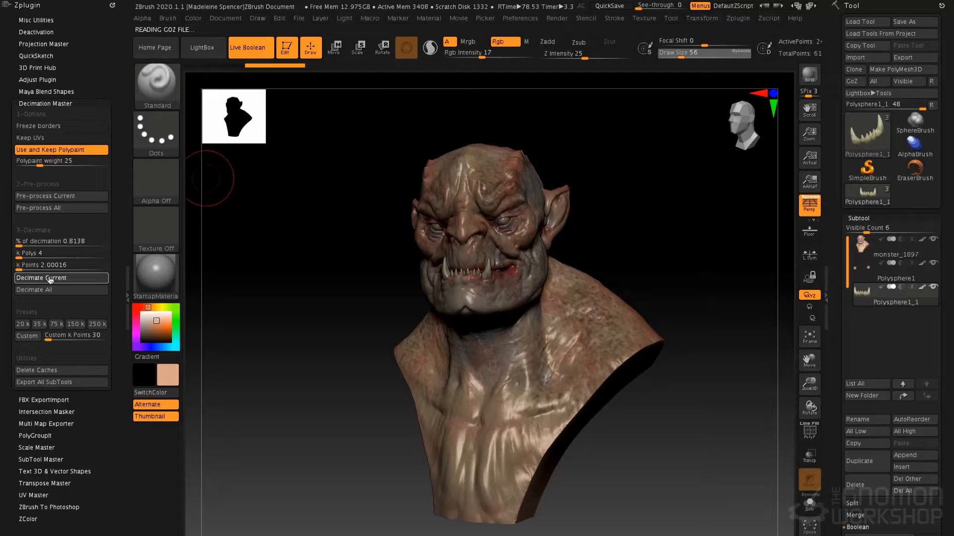
key("shift+f")
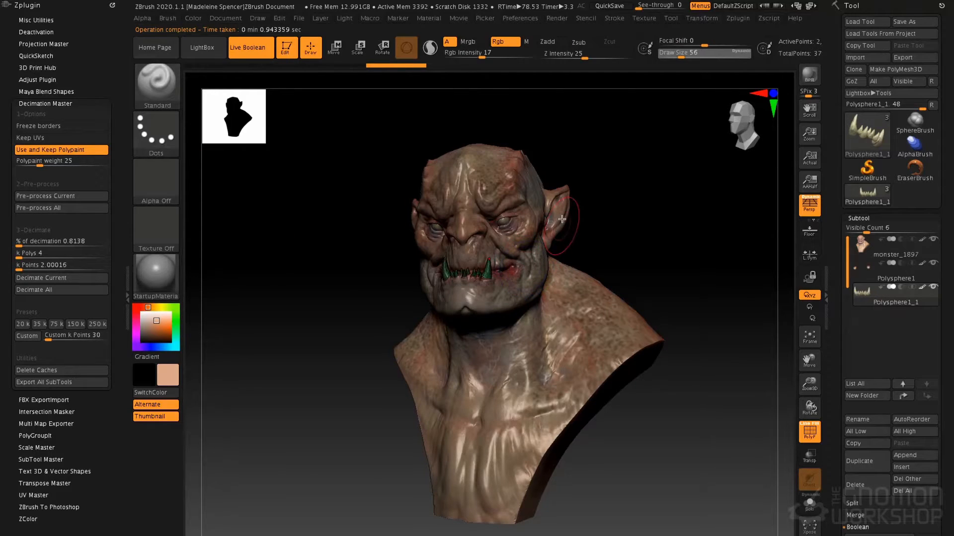
left_click_drag(611, 214, 551, 335, "alt")
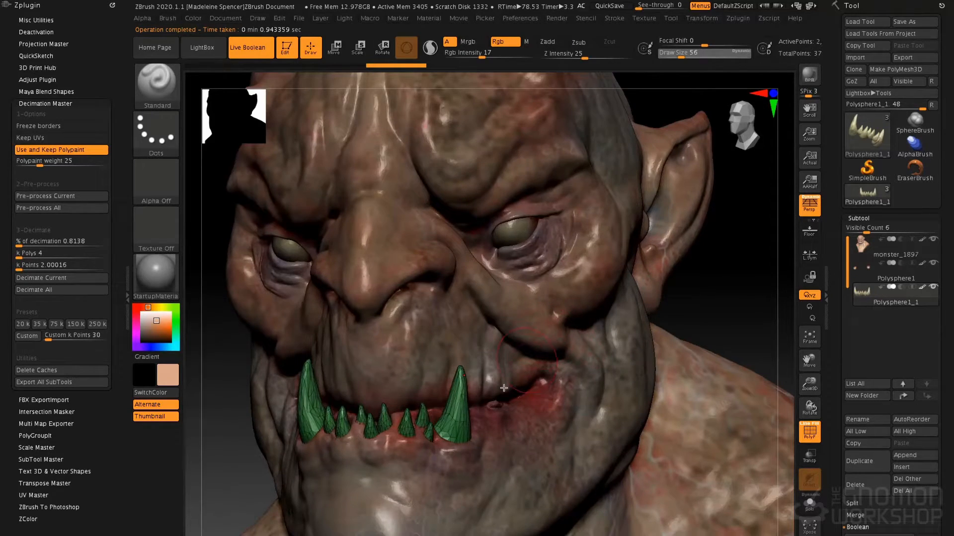
key("shift+f")
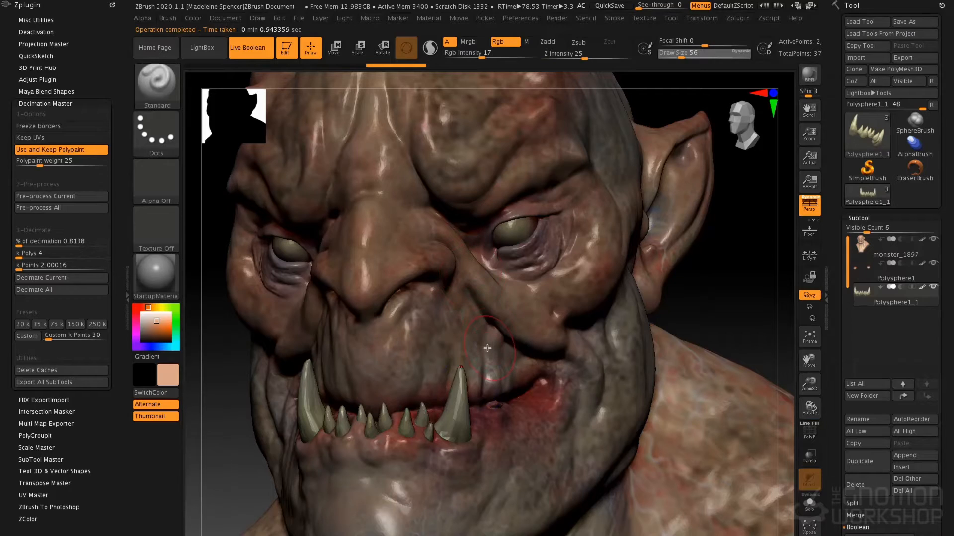
- Redo the teeth decimation from the original mesh with a target of 7 k polys
left_click(40, 255)
left_click(41, 256)
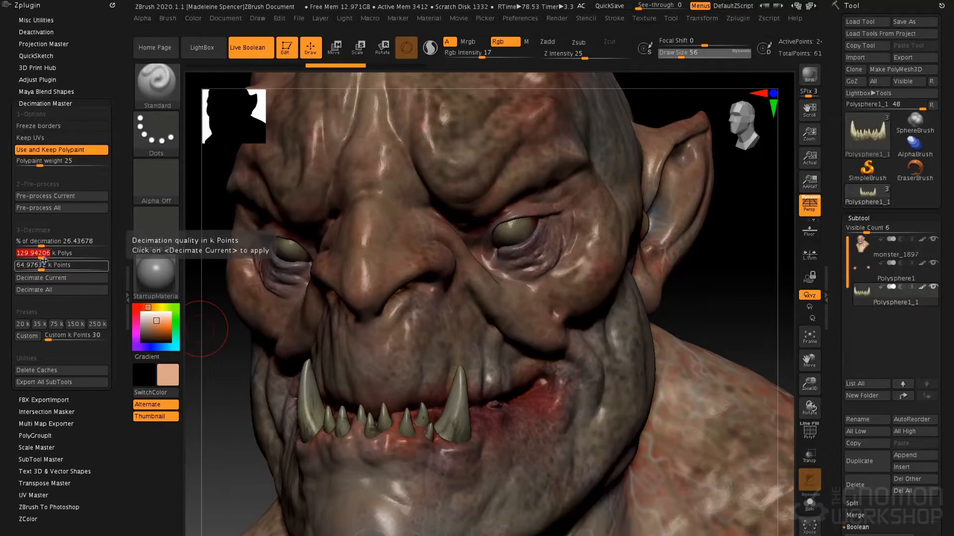
type("7")
key("Return")
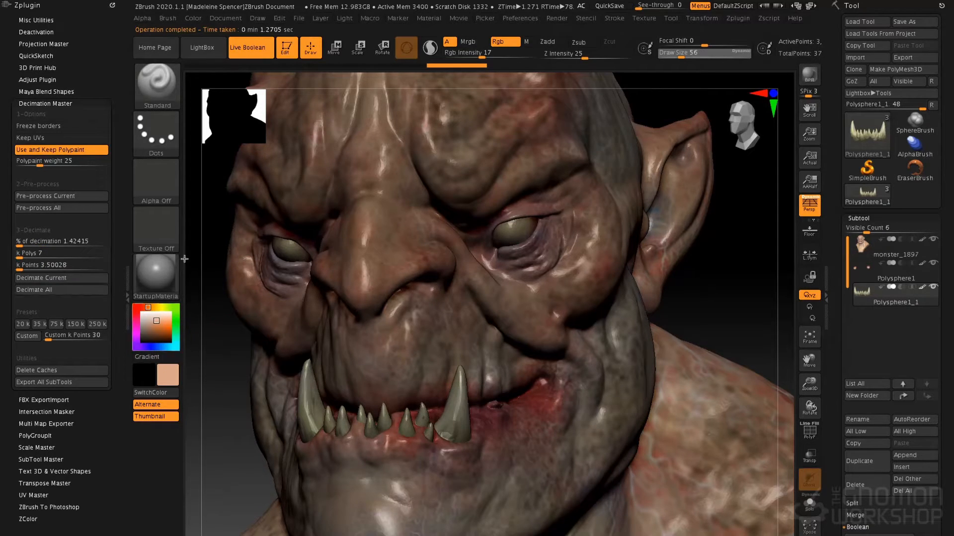
right_click_drag(520, 348, 499, 215, "ctrl")
right_click_drag(497, 355, 495, 402, "ctrl")
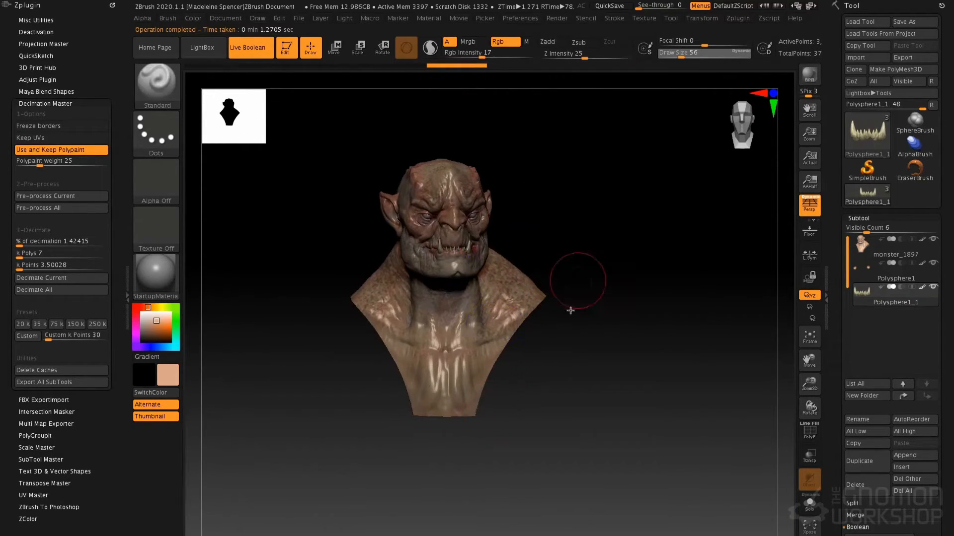
- Append a PolyMesh3D star and make it the active subtool
left_click(916, 460)
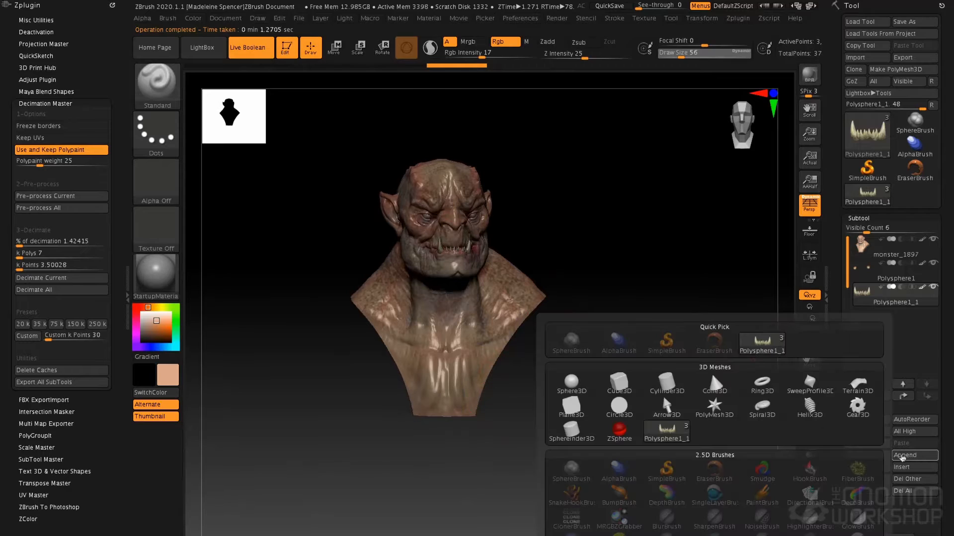
left_click(703, 413)
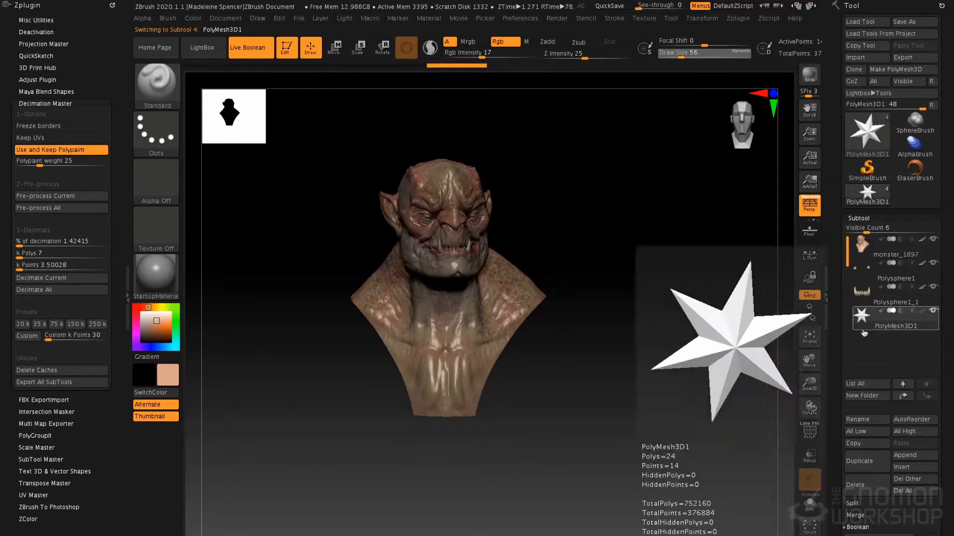
- Move the star straight down to the lower edge of the bust and set the paint color to white
key("w")
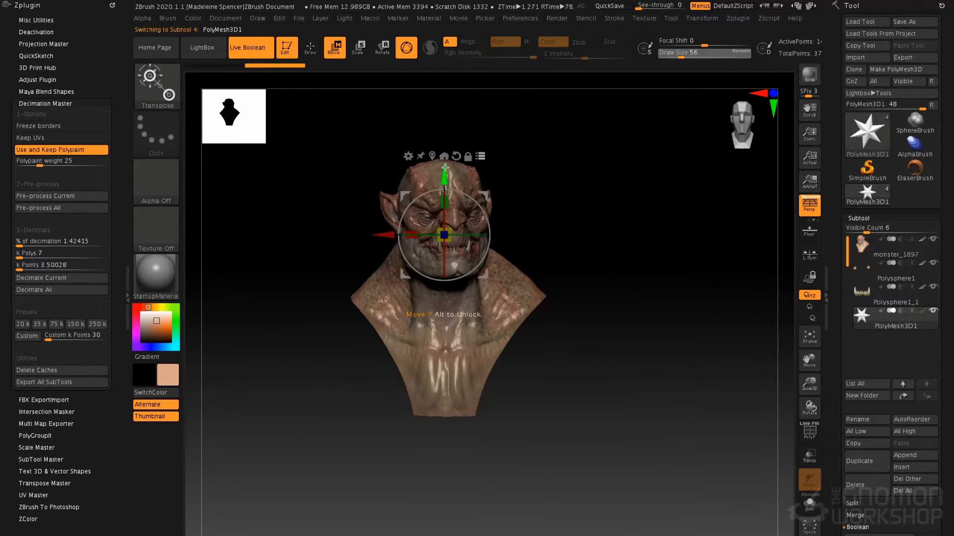
left_click_drag(445, 214, 446, 323)
key("ctrl+z")
left_click(480, 158)
left_click_drag(442, 171, 443, 358, "alt")
left_click(141, 314)
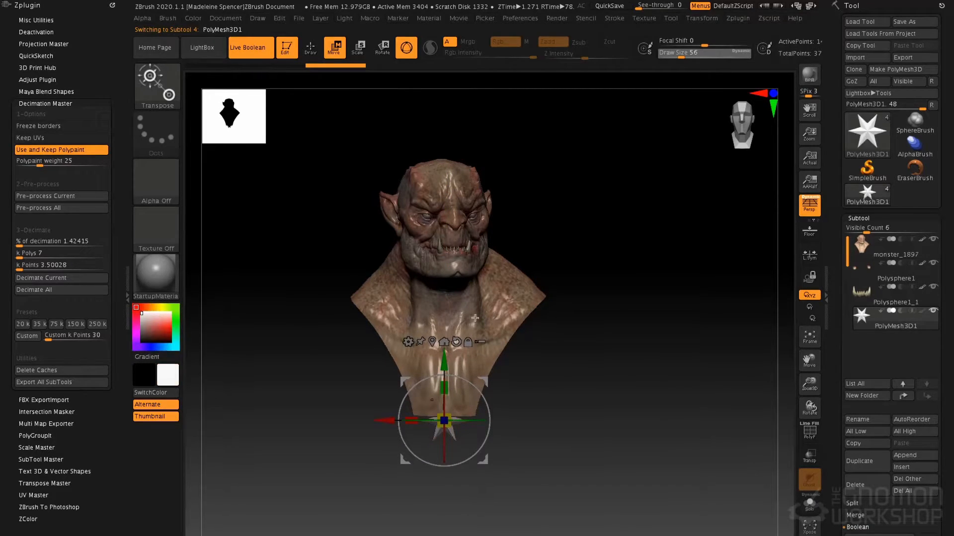
- Turn the star into a Cylinder 3D primitive and adjust it with the gizmo handles
left_click(408, 342)
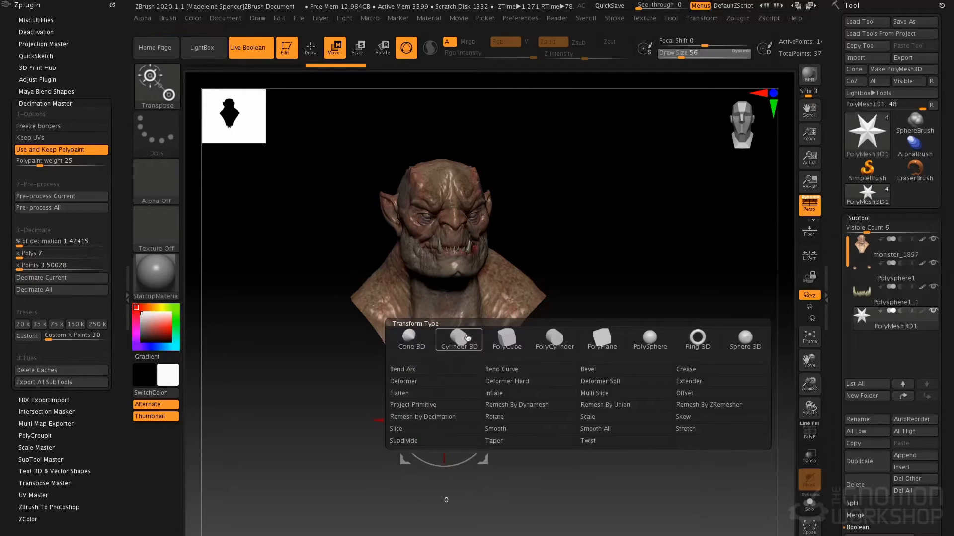
left_click(465, 339)
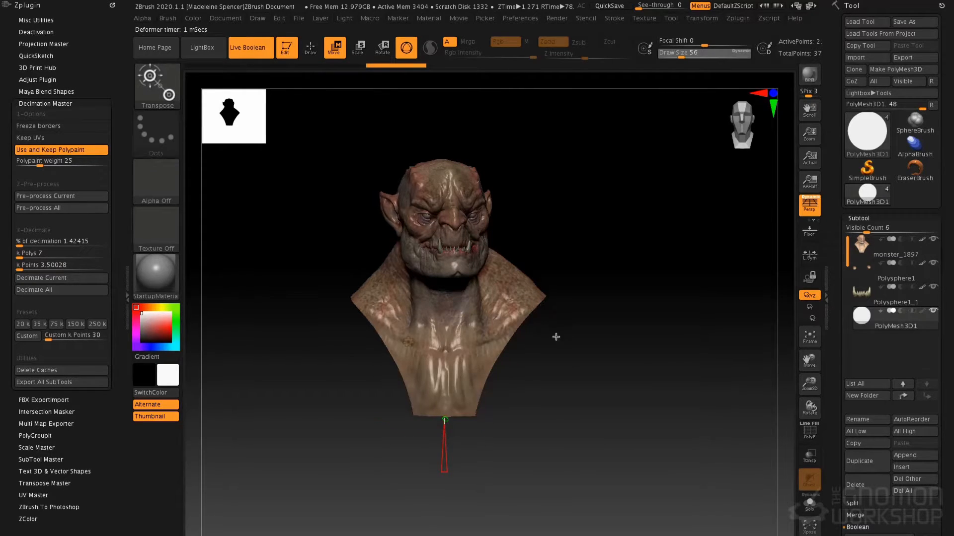
left_click_drag(498, 375, 528, 378, "shift")
left_click_drag(444, 361, 446, 393)
left_click_drag(522, 446, 566, 438)
left_click_drag(483, 444, 556, 428)
left_click_drag(599, 303, 522, 281)
left_click_drag(619, 325, 516, 356)
left_click_drag(450, 401, 445, 416)
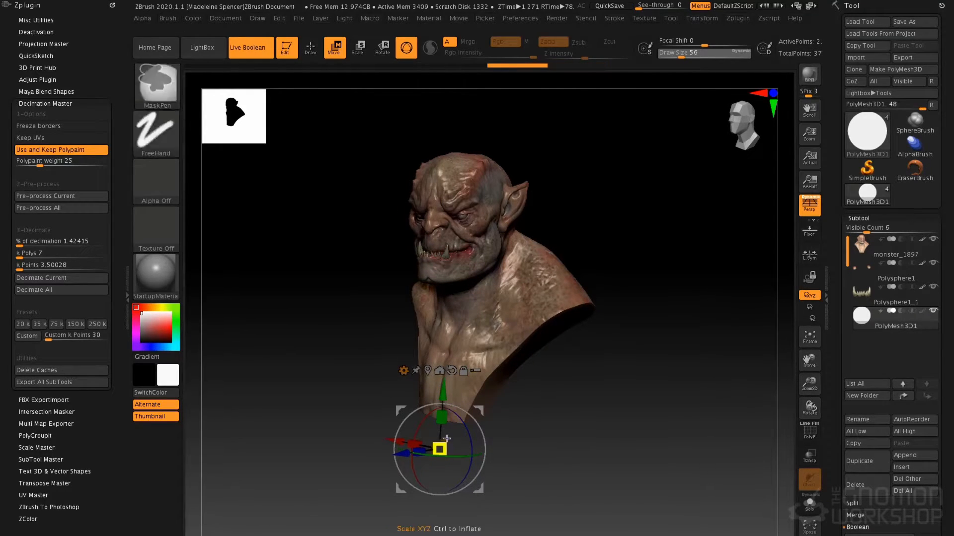
- Show the Deformation settings and center the transform gizmo on the cylinder above the monster's head
left_click(874, 218)
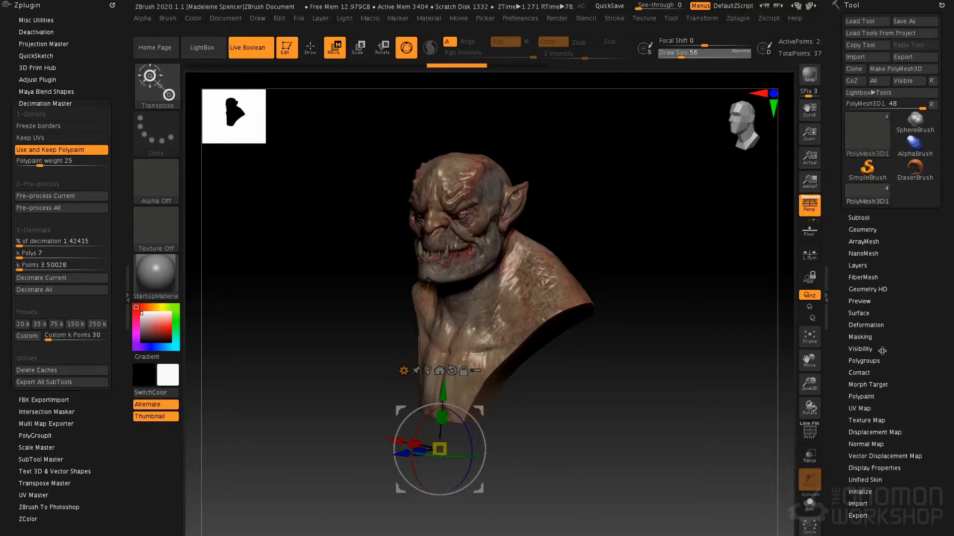
left_click(880, 325)
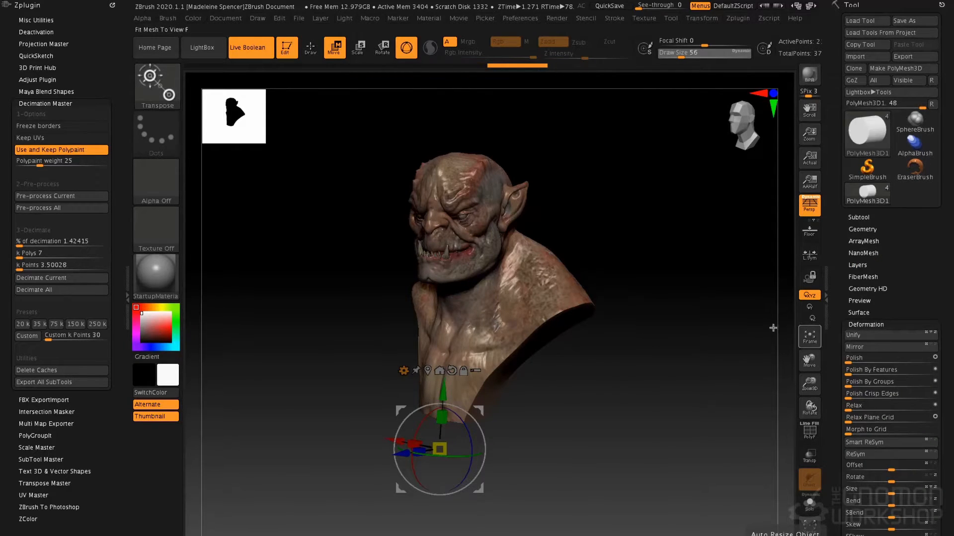
left_click_drag(606, 377, 646, 330, "shift")
left_click_drag(535, 365, 535, 359, "alt")
left_click_drag(397, 409, 420, 384)
left_click_drag(543, 356, 527, 342, "alt")
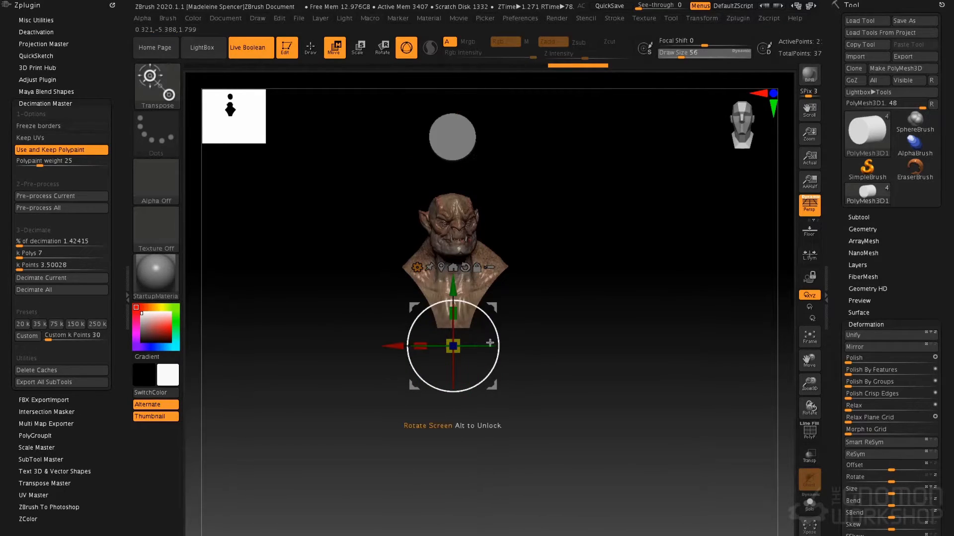
left_click(467, 152)
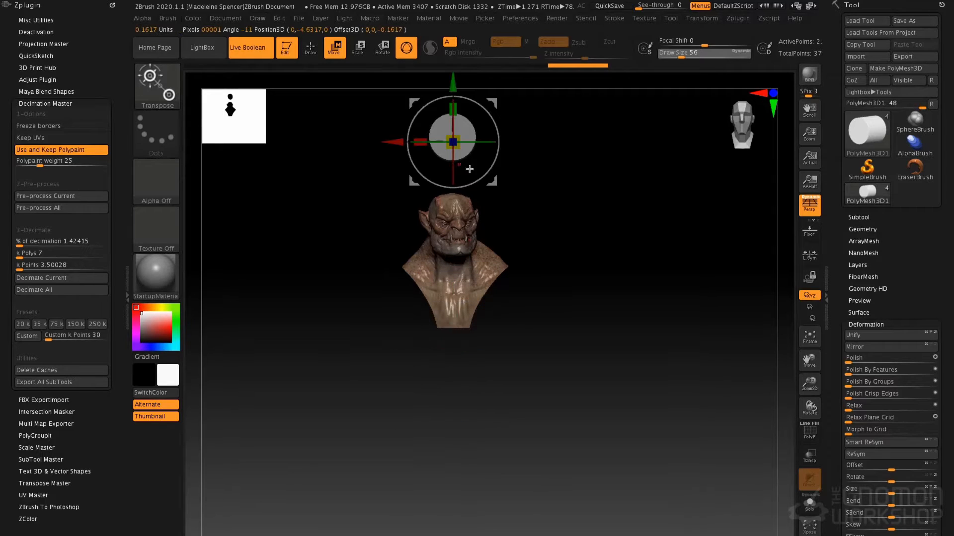
left_click_drag(515, 158, 511, 264, "alt")
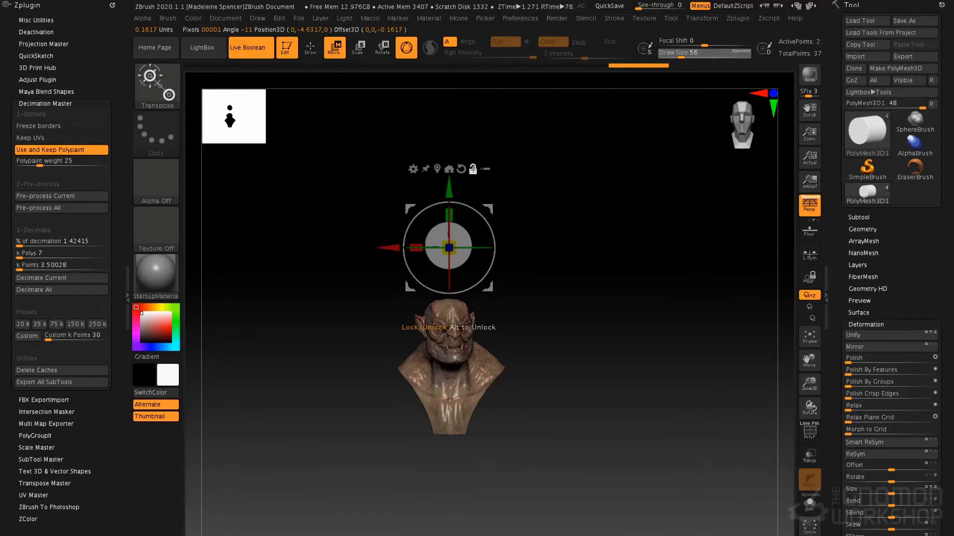
- Move the cylinder under the bust, turn it upright and scale it into a wide, flat disk base
left_click_drag(449, 181, 481, 340)
left_click_drag(522, 309, 344, 331)
left_click_drag(401, 426, 452, 383)
left_click_drag(495, 314, 487, 251, "alt")
left_click_drag(434, 337, 459, 326)
left_click_drag(503, 294, 618, 348)
- Show the disk's wireframe and assign its polygroups with Groups By Normals
key("shift+f")
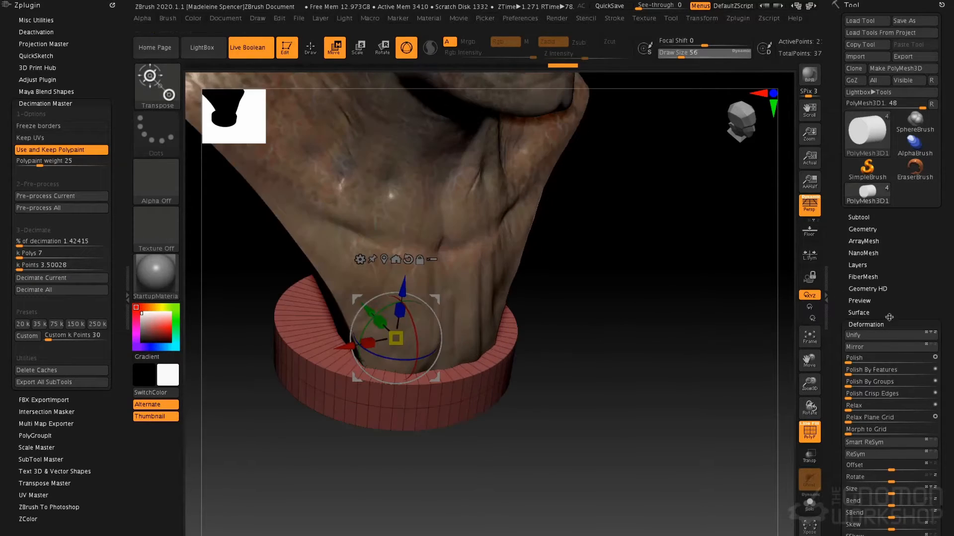
left_click(876, 327)
left_click(878, 361)
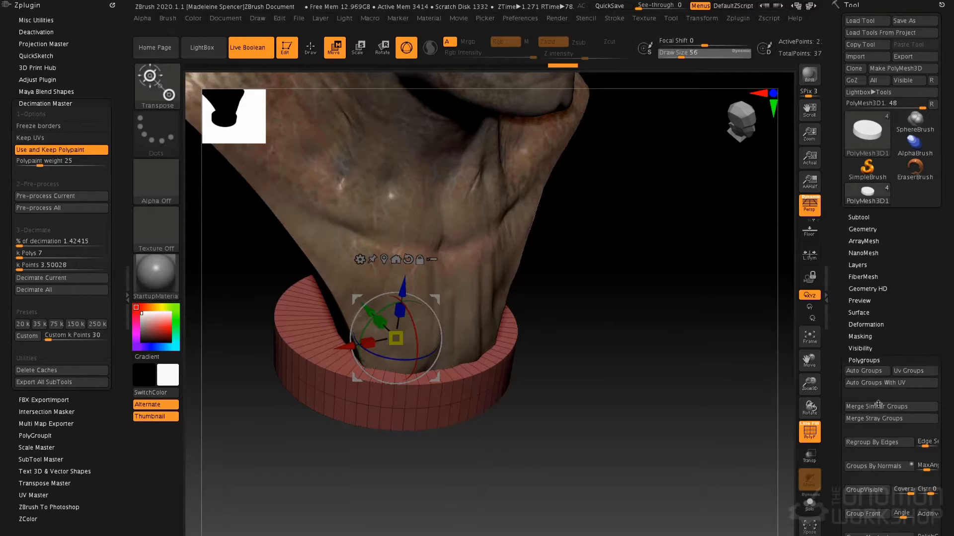
left_click(874, 466)
left_click_drag(615, 410, 622, 360)
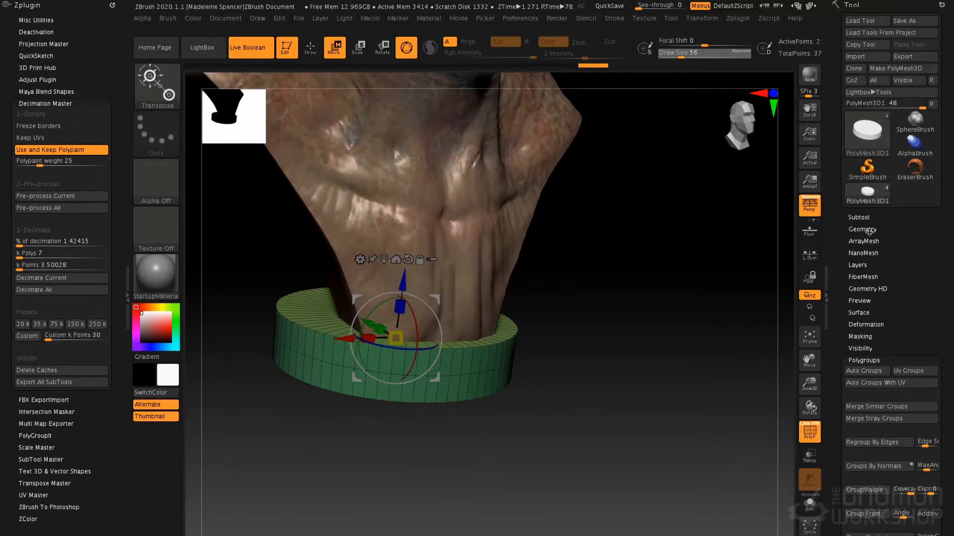
- Bevel the rim of the disk base with a Bevel Width of 0.5, undoing the first attempt
left_click(865, 229)
left_click(875, 435)
key("ctrl+z")
left_click_drag(897, 444, 918, 447)
left_click_drag(925, 448, 942, 452)
mouse_move(658, 314)
left_mouse_down("shift")
mouse_move(667, 313)
mouse_move(666, 326)
left_mouse_up("shift")
- Return to Draw mode and select the ZModeler brush
key("q")
key("b")
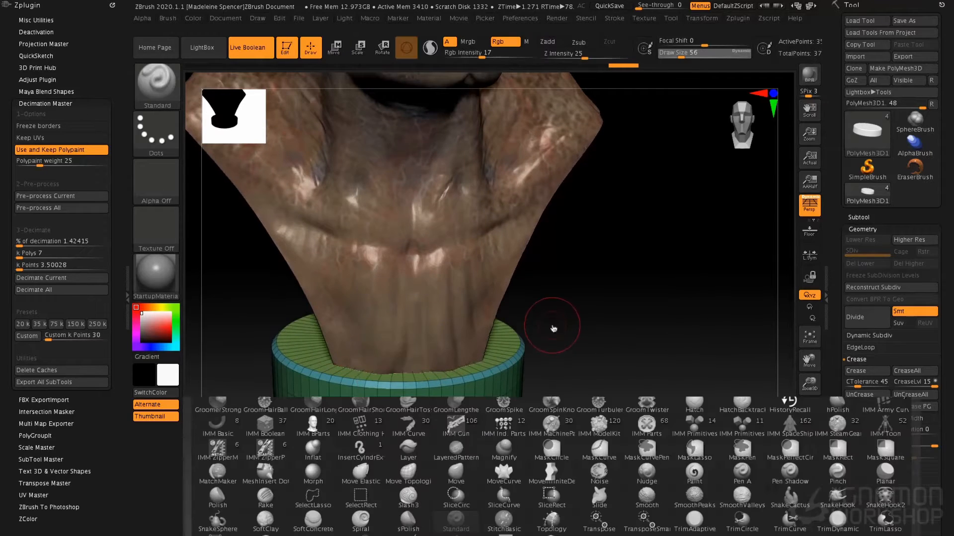
key("z")
key("m")
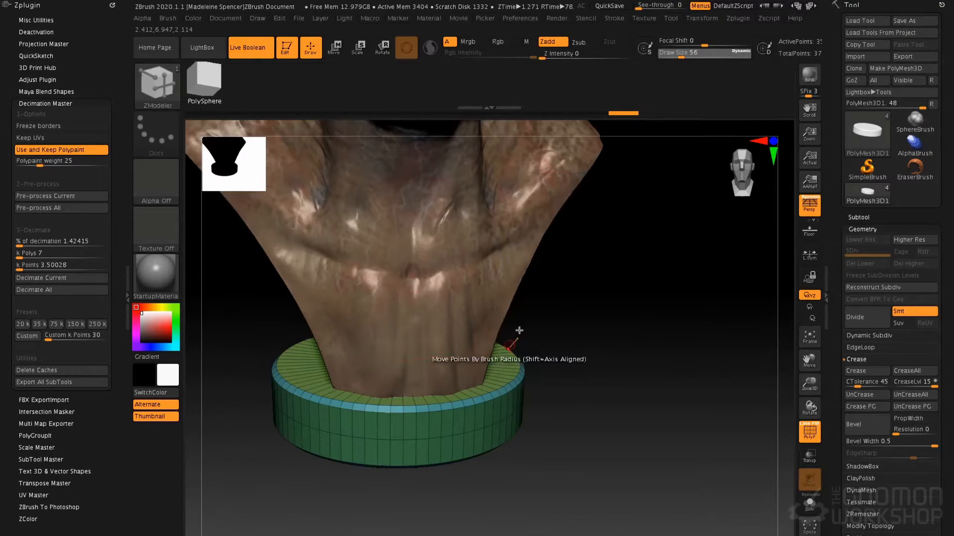
- Insert supporting edge loops on the bevel and just above and below it around the upper rim of the disk base
mouse_move(568, 321)
left_mouse_down("alt")
mouse_move(577, 387)
mouse_move(615, 232)
mouse_move(607, 289)
mouse_move(569, 376)
left_mouse_up("alt")
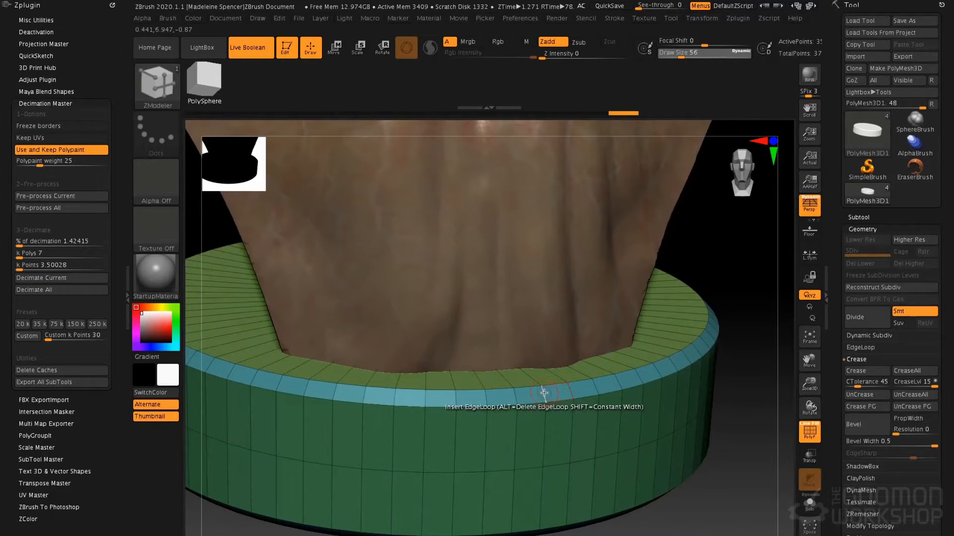
left_click(543, 394)
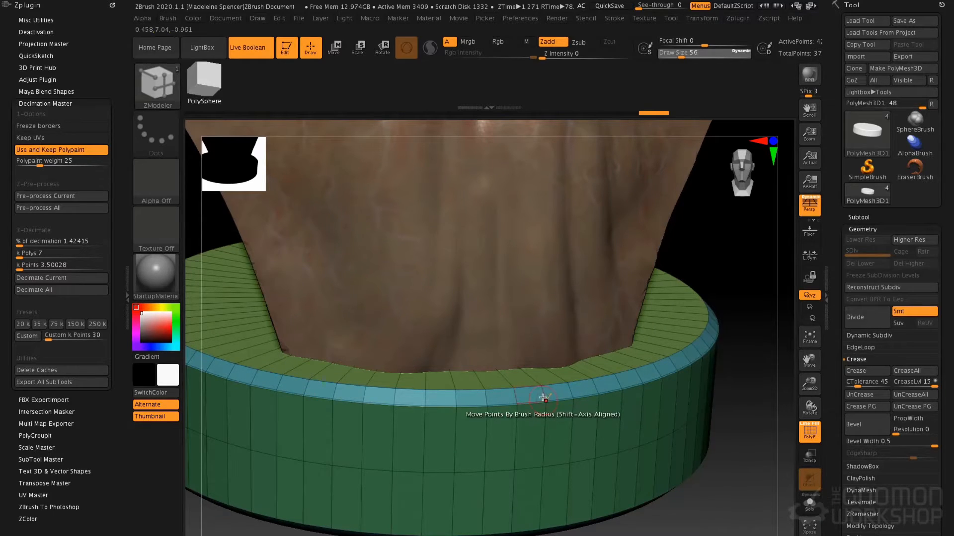
left_click(541, 390)
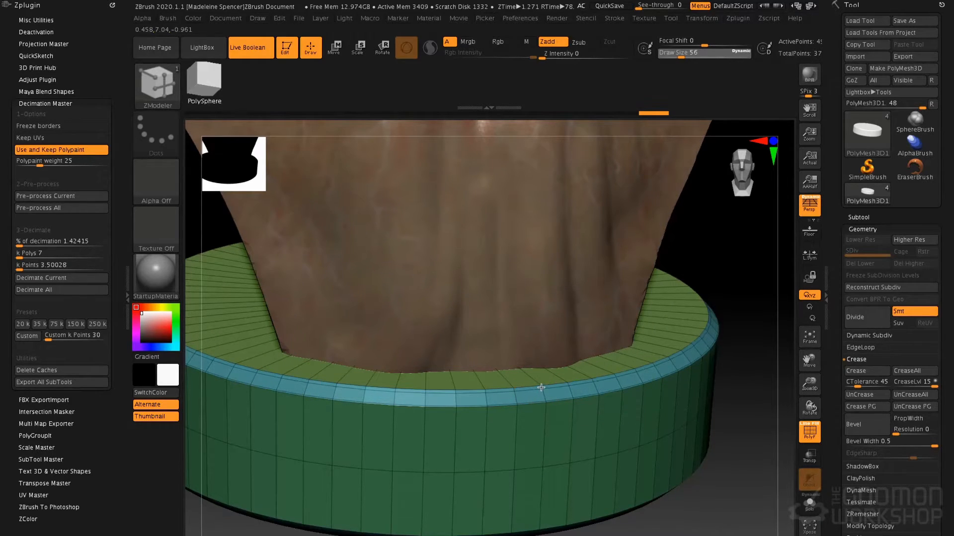
left_click(546, 404)
left_click(546, 404)
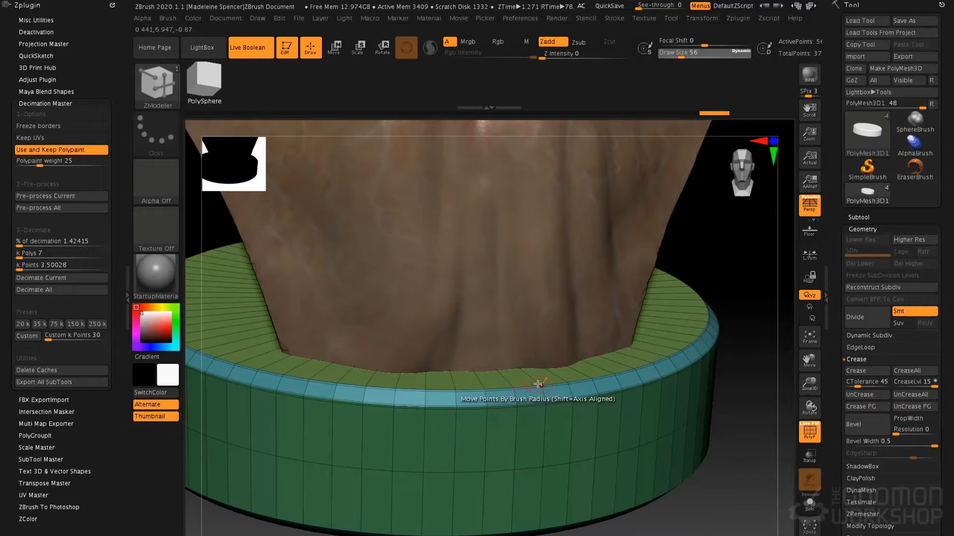
left_click(555, 406)
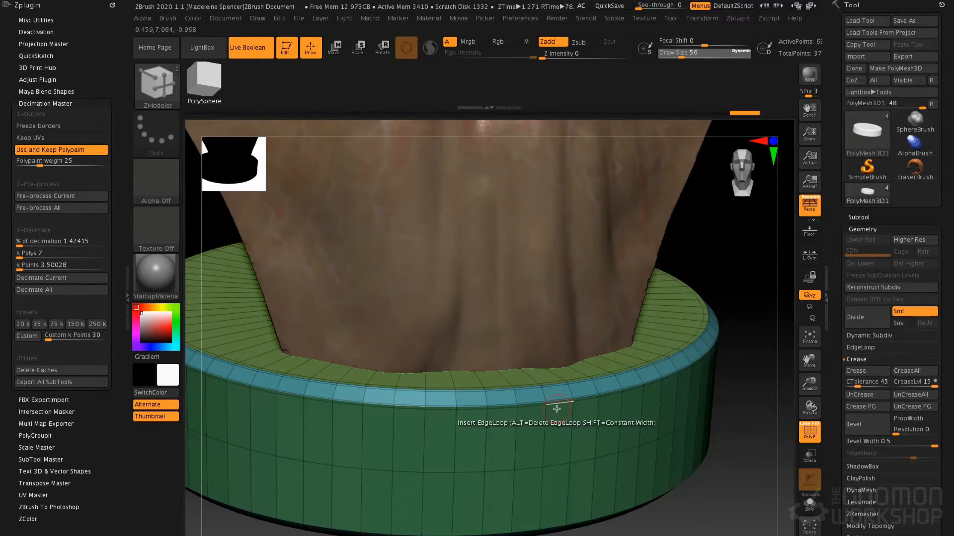
- Insert matching supporting edge loops around the lower rim of the disk base
left_click(539, 529)
right_click_drag(543, 486, 540, 438)
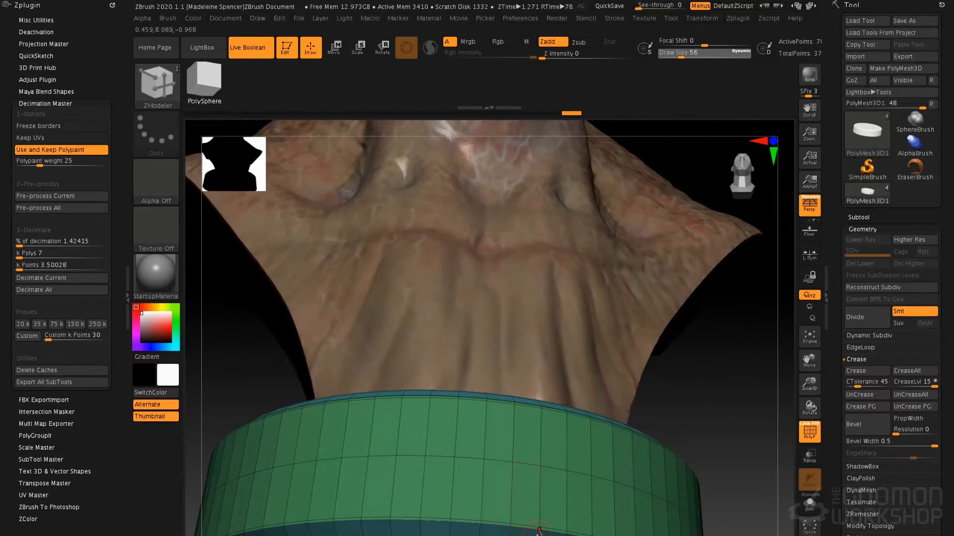
left_click(539, 529)
mouse_move(568, 417)
right_mouse_down()
mouse_move(560, 462)
mouse_move(552, 429)
right_mouse_up()
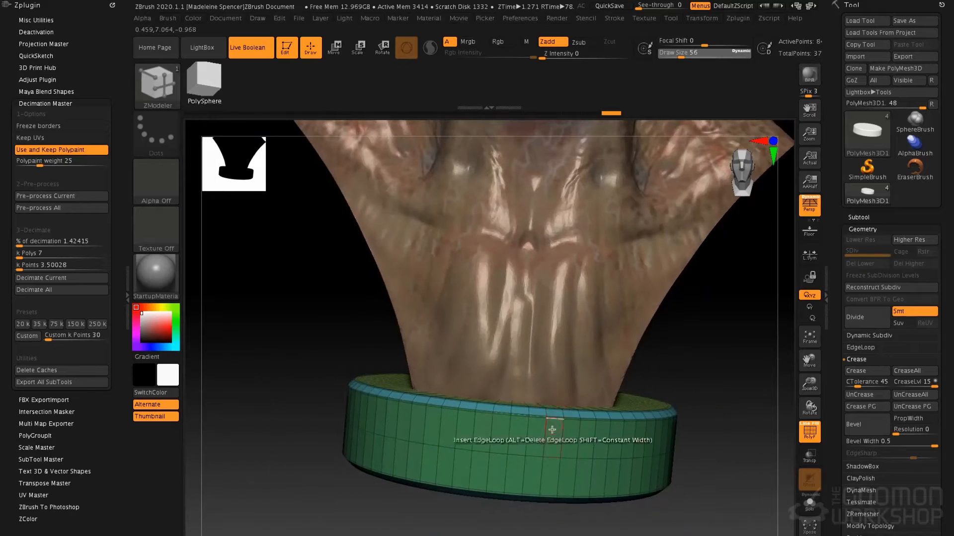
- Subdivide the disk base to SDiv 4 and turn off the wireframe display
key("ctrl+d")
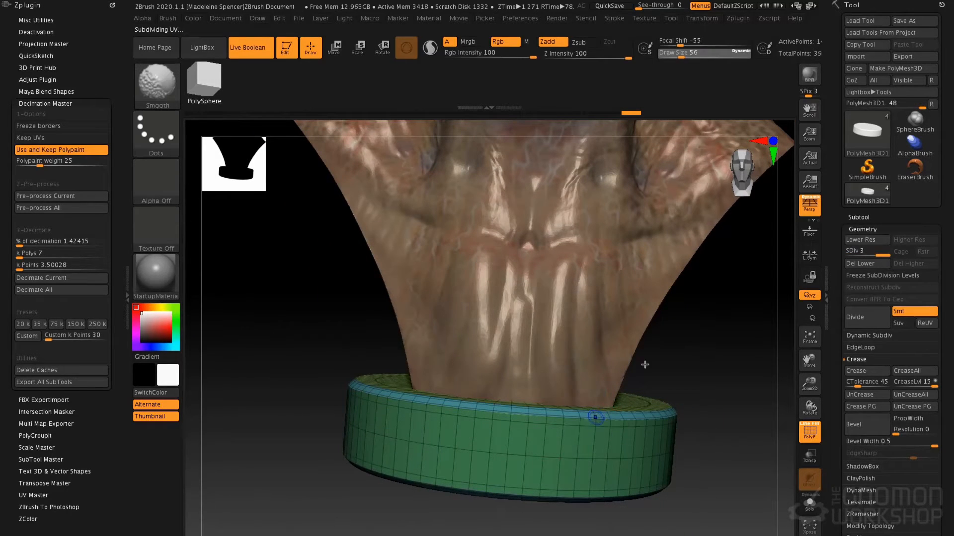
key("shift+f")
key("ctrl+d")
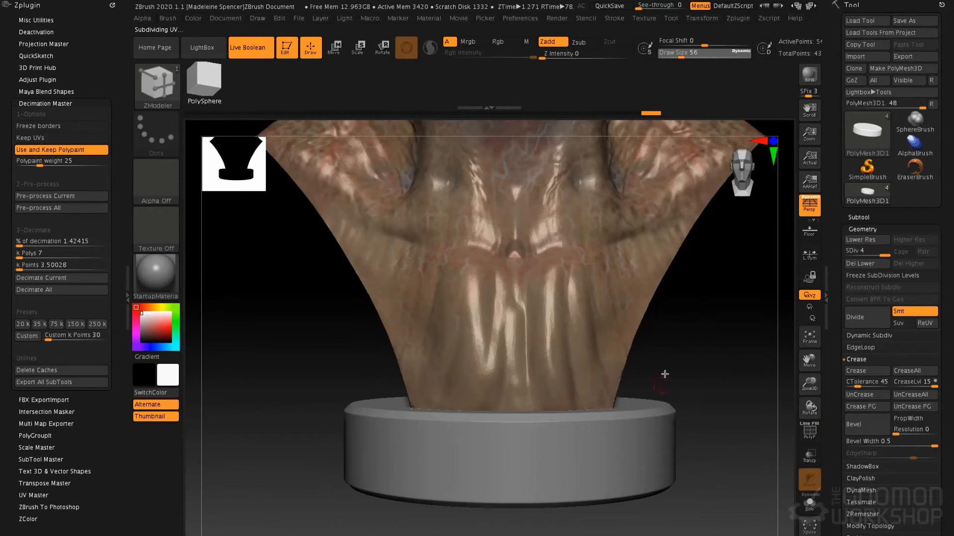
- Fill the disk base with dark grey (RGB 57, 57, 57) and reset the active color to white
right_click_drag(672, 374, 619, 365, "ctrl")
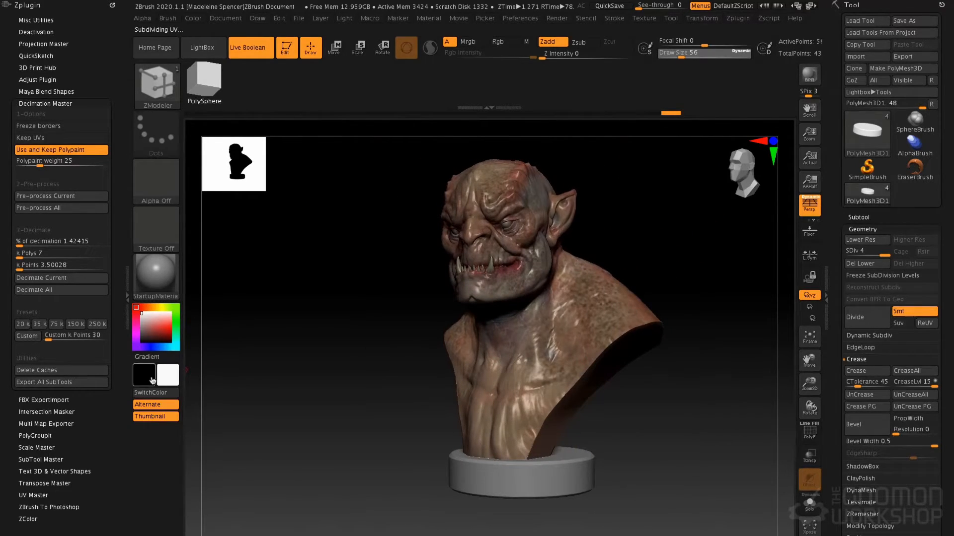
left_click(149, 326)
left_click_drag(149, 326, 141, 336)
left_click(494, 42)
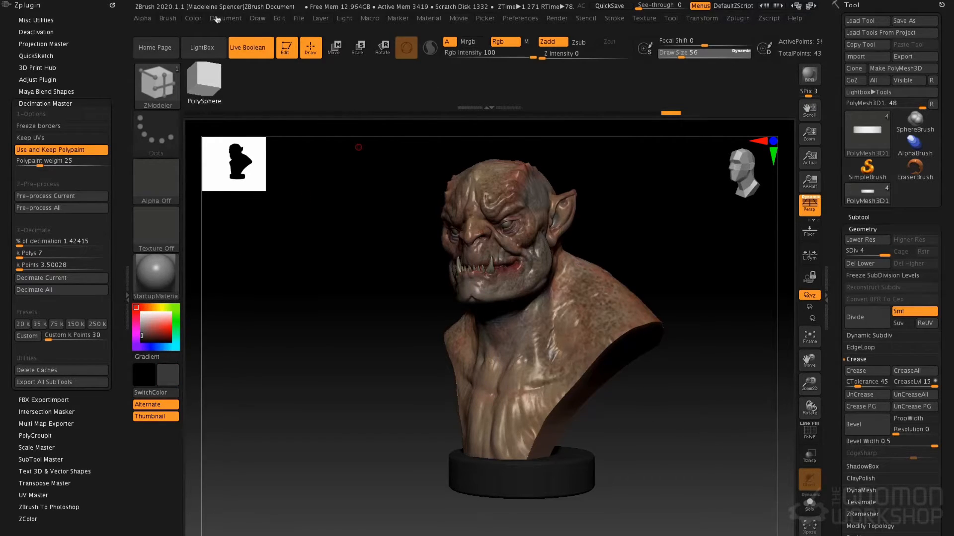
left_click(198, 19)
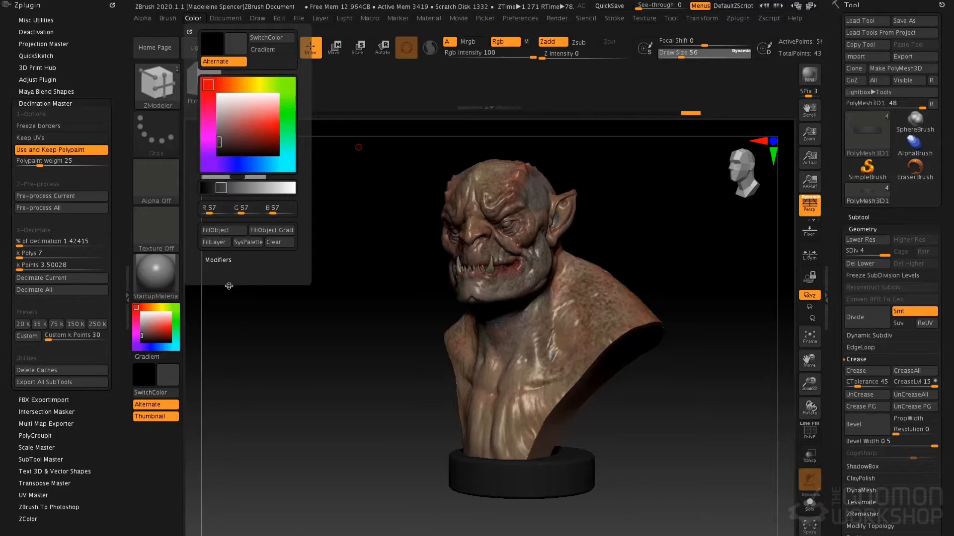
left_click(141, 313)
- Inspect the whole bust on its dark base from the front and from both sides
left_click_drag(419, 241, 634, 377, "shift")
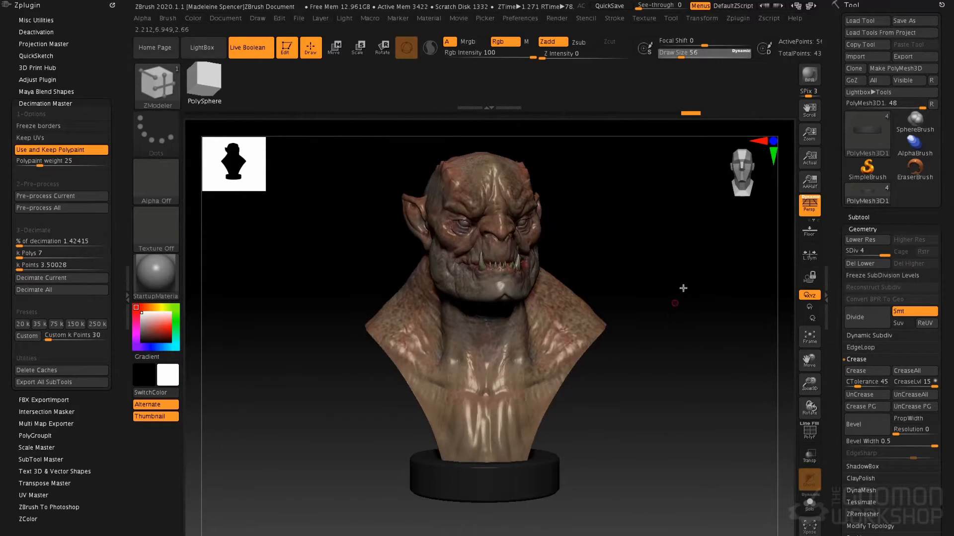
mouse_move(675, 317)
left_mouse_down("alt")
mouse_move(677, 341)
mouse_move(680, 308)
left_mouse_up("alt")
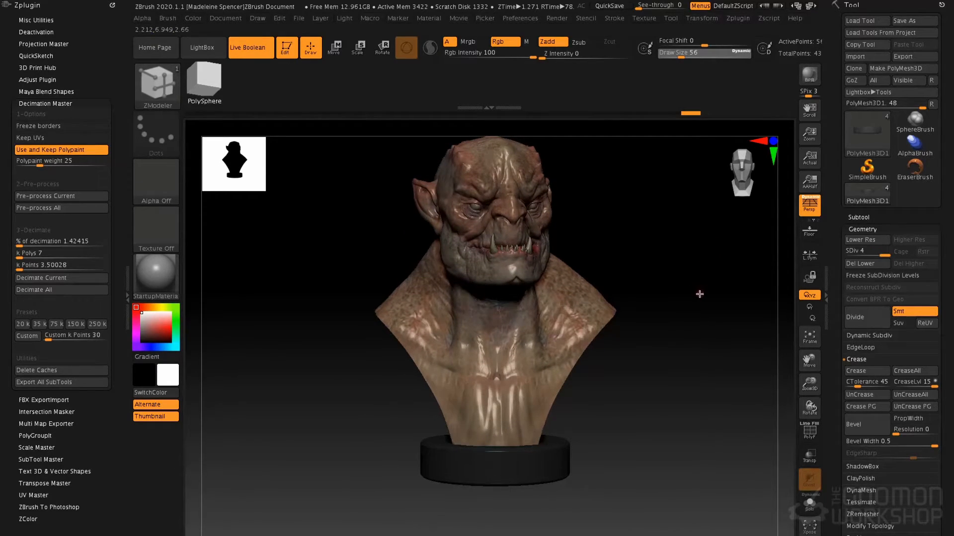
left_click_drag(720, 227, 709, 260, "alt")
mouse_move(689, 293)
left_mouse_down()
mouse_move(657, 293)
mouse_move(709, 298)
mouse_move(698, 294)
left_mouse_up()
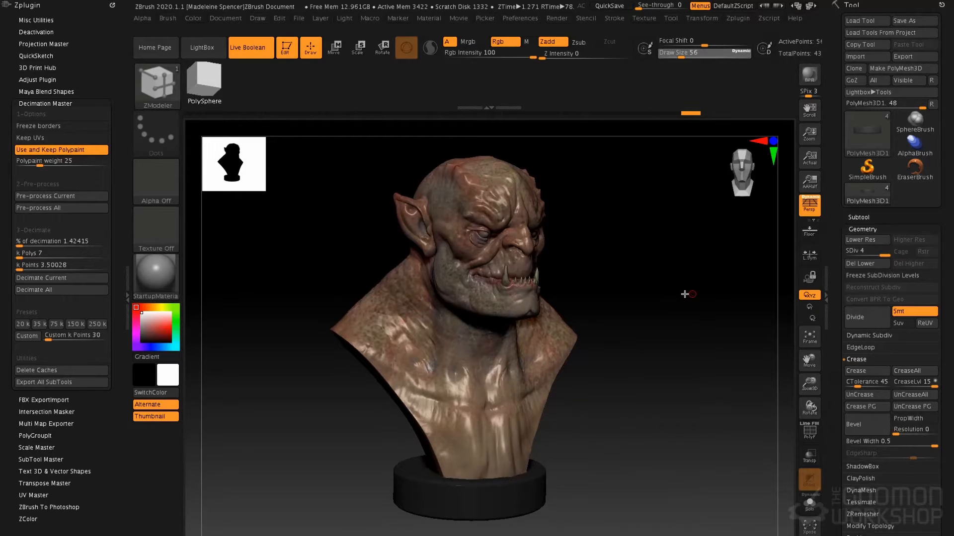
mouse_move(651, 300)
left_mouse_down()
mouse_move(649, 284)
mouse_move(639, 290)
left_mouse_up()
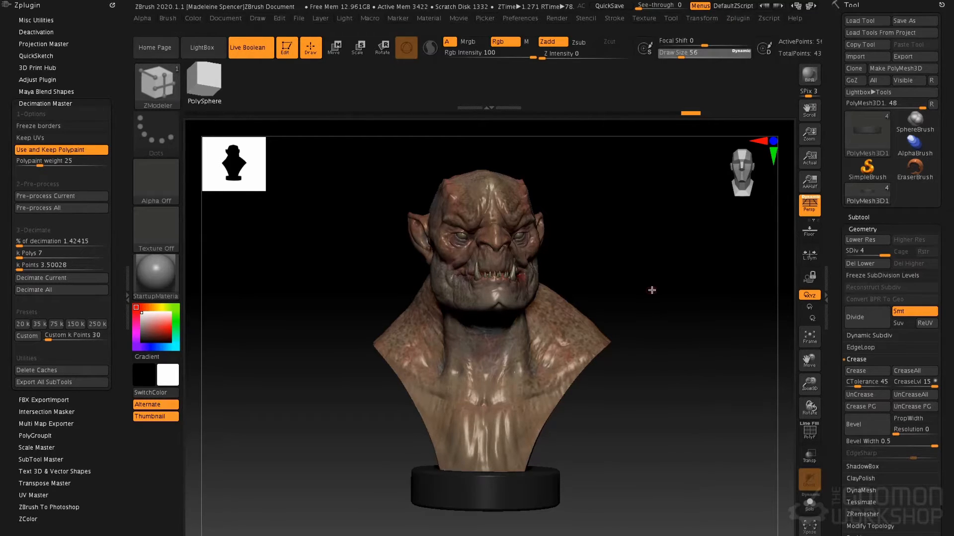
mouse_move(670, 258)
left_mouse_down()
mouse_move(658, 266)
mouse_move(672, 270)
left_mouse_up()
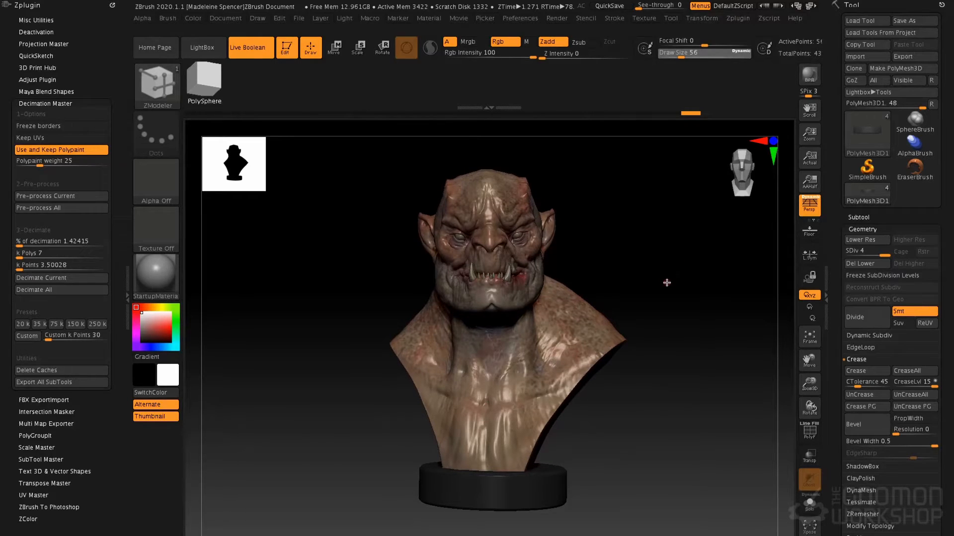
- Set the 3D Print Hub export size to inches, update the size ratios and set the Y height to 6 inches
left_click(67, 104)
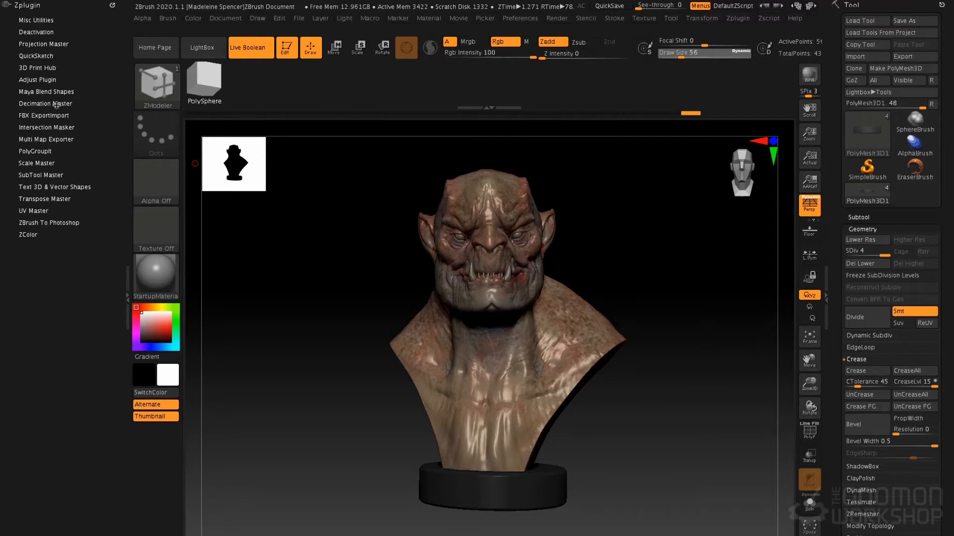
left_click(45, 68)
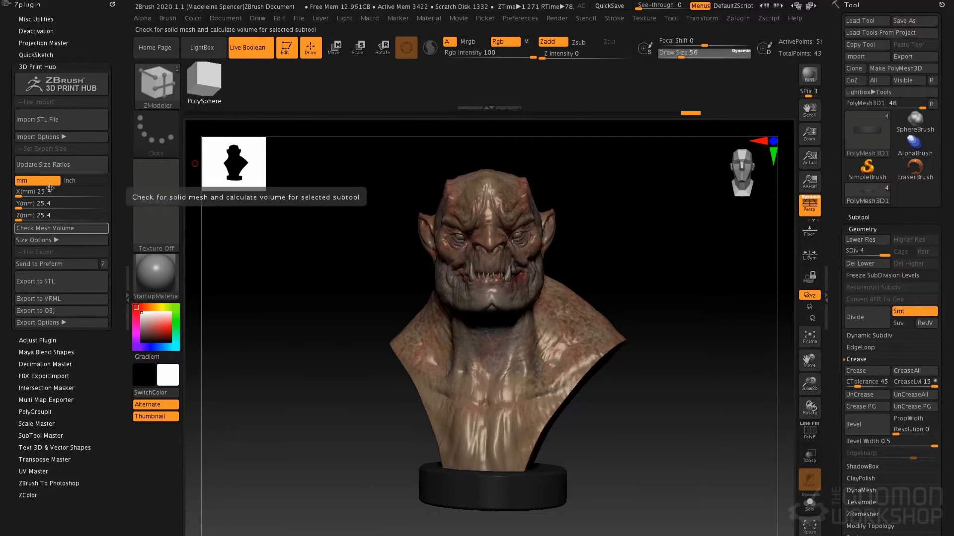
left_click(85, 180)
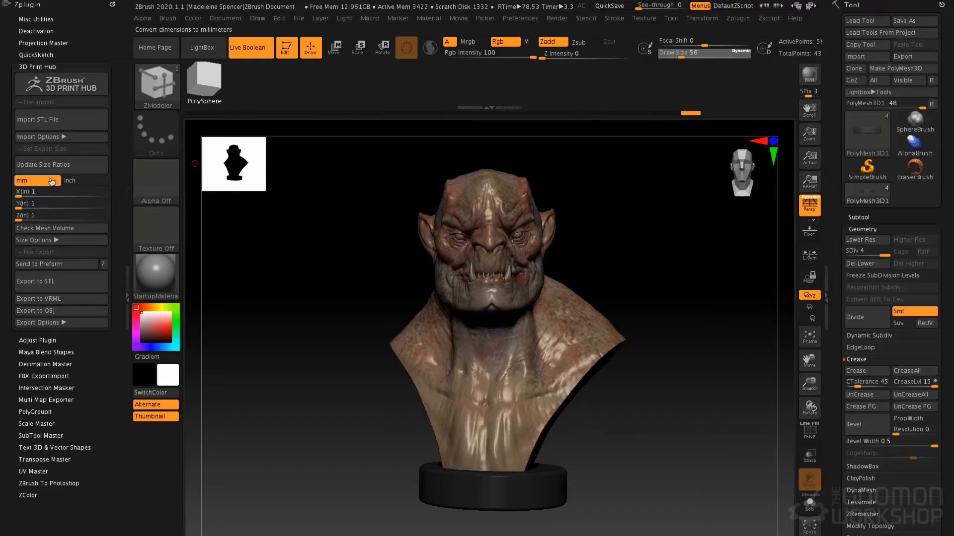
left_click(53, 204)
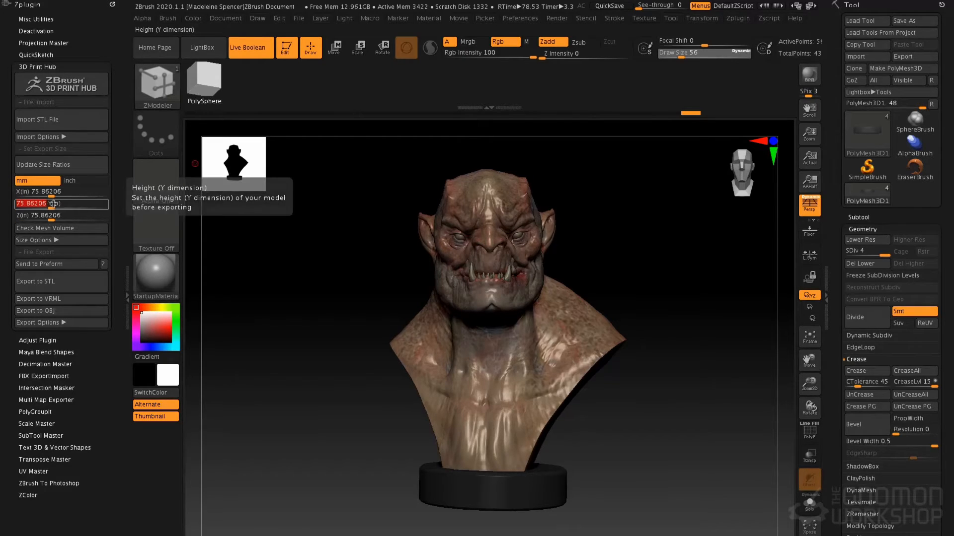
type("6")
key("Return")
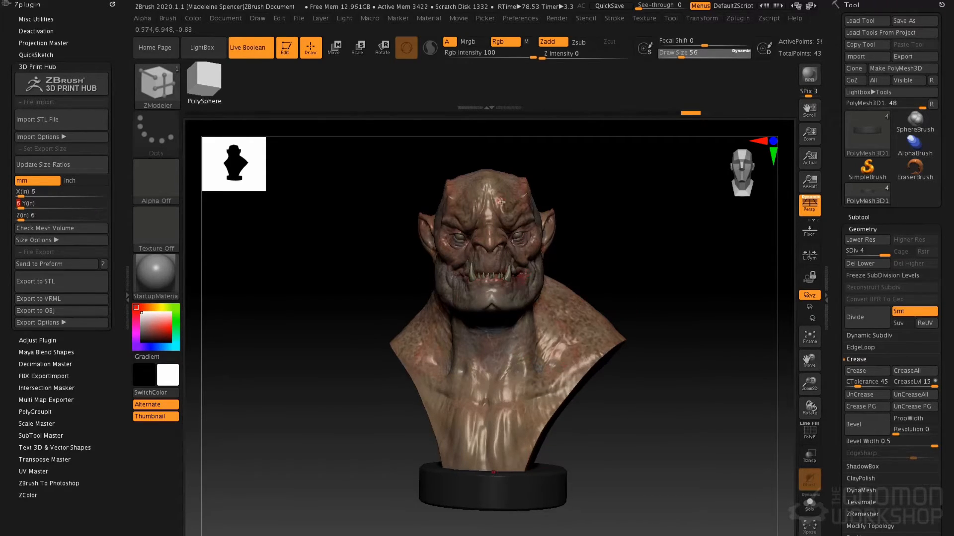
- Show the 3D Print Hub's size and export options and turn off exporting to separate files
left_click(56, 241)
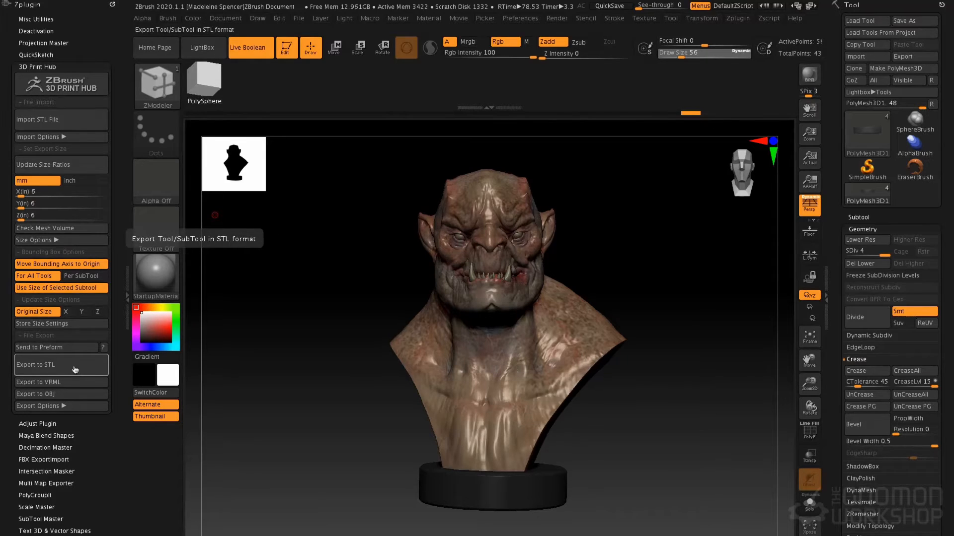
left_click(55, 407)
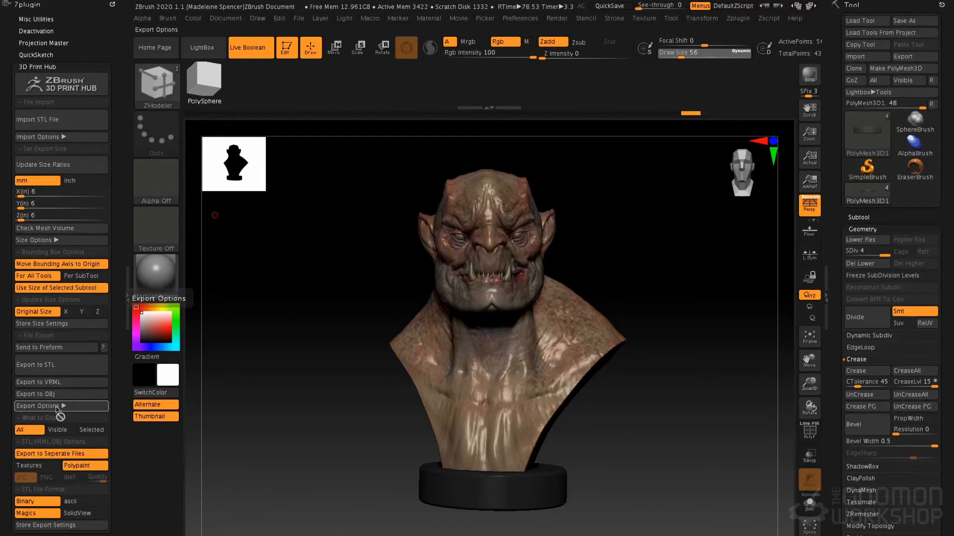
left_click(46, 455)
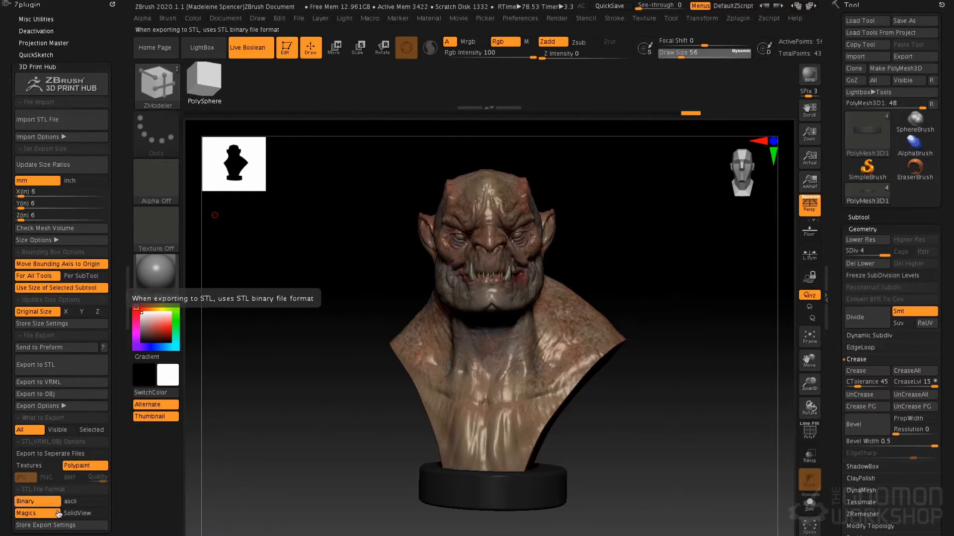
- Export all subtools as an STL file named trollForPrint in the zbrushLiveTroll folder
left_click(54, 374)
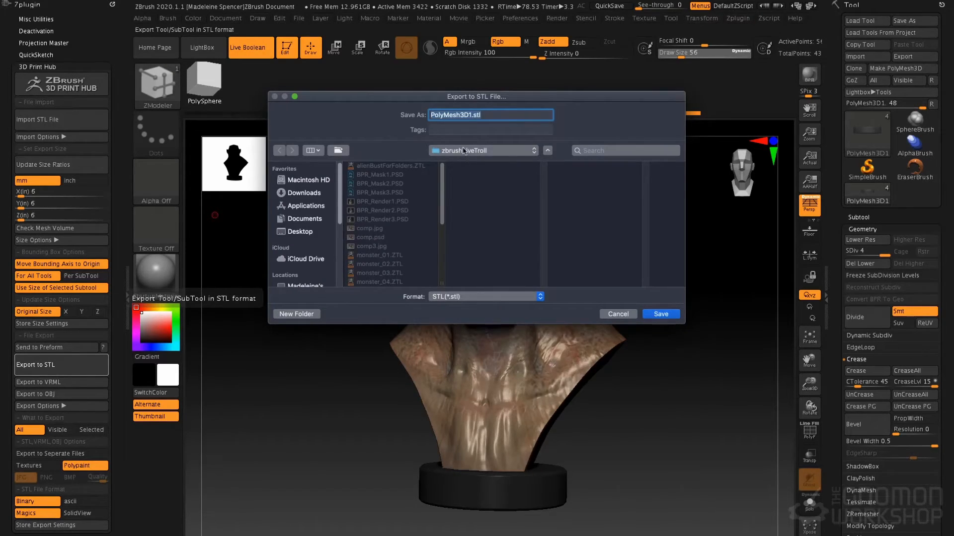
type("tr")
key("Return")
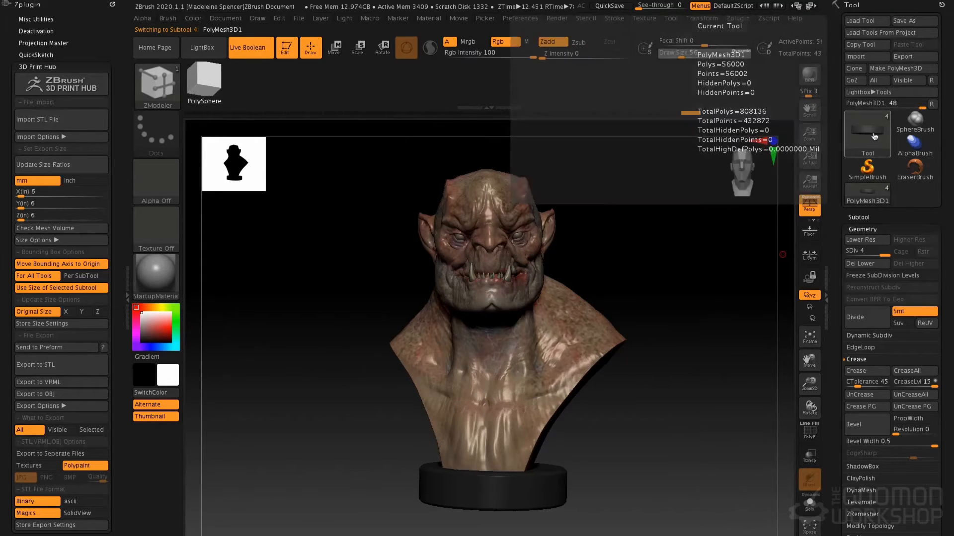
- Switch to the PolyMesh3D star tool, import trollForPrint.stl and check the imported bust
left_click(874, 136)
left_click(650, 202)
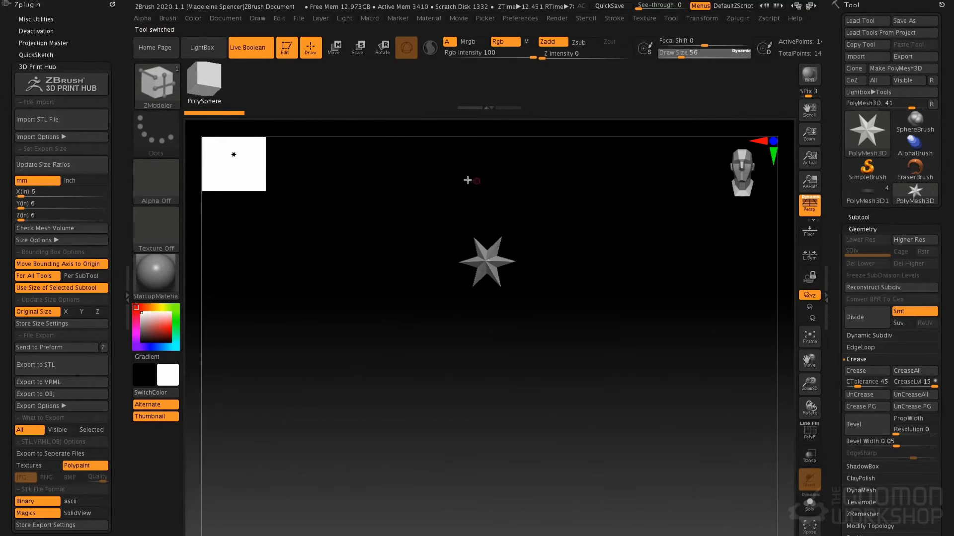
left_click(59, 124)
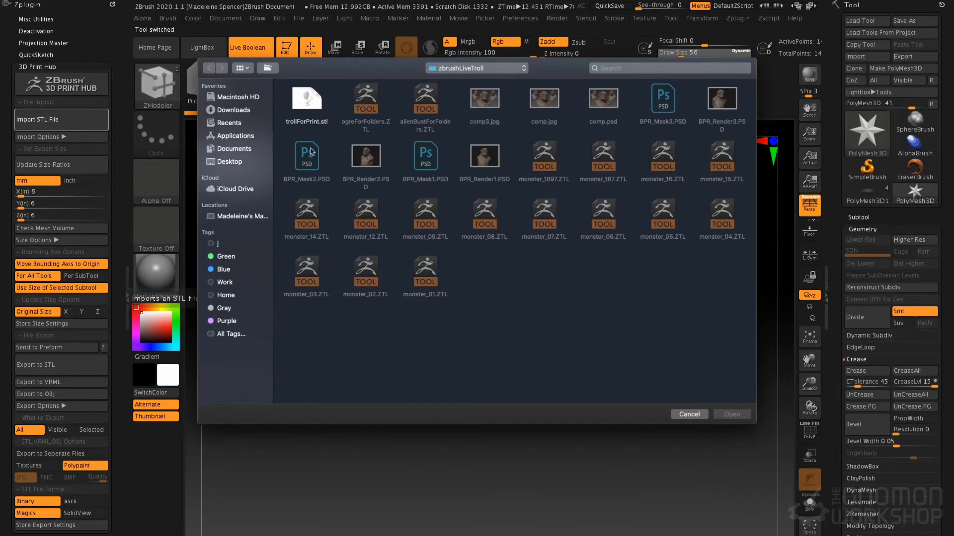
double_click(307, 104)
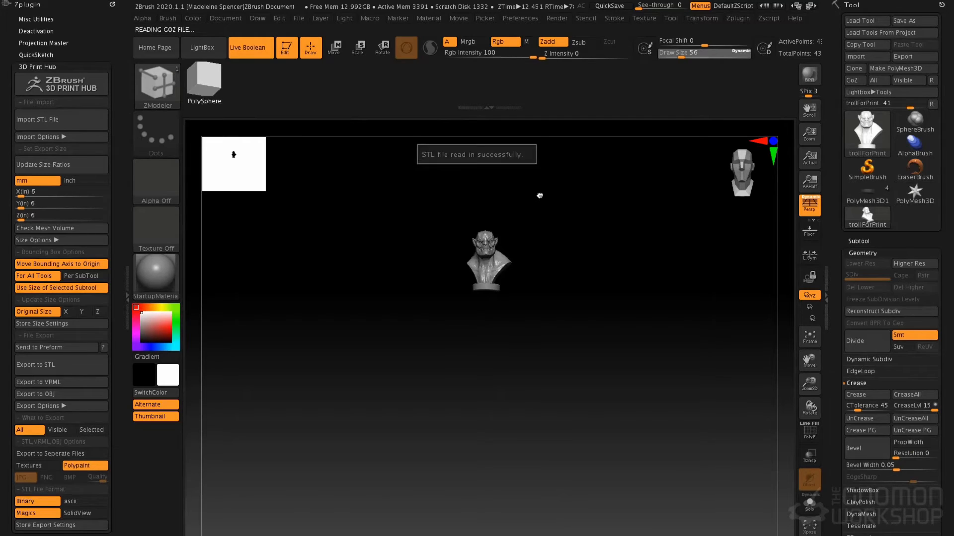
key("f")
left_click_drag(603, 216, 472, 251)
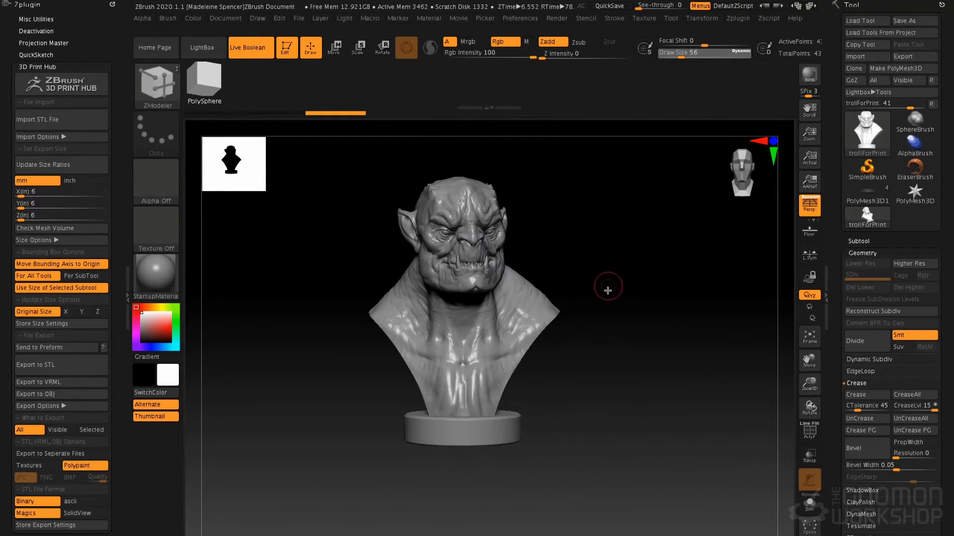
- Switch back to the painted PolyMesh3D1 tool, include textures in the export, and export all subtools as an STL named PolyMesh3D1._colourstl
left_click(865, 195)
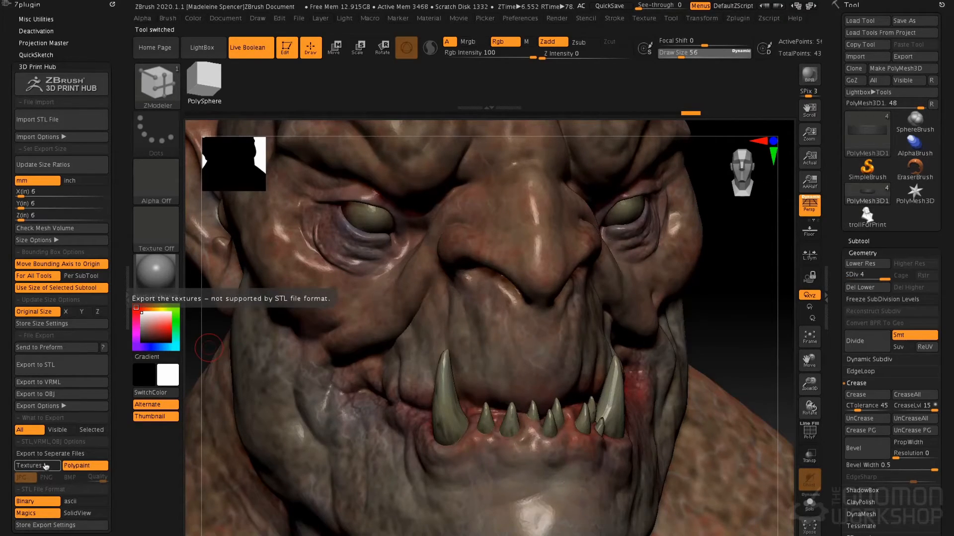
left_click(45, 466)
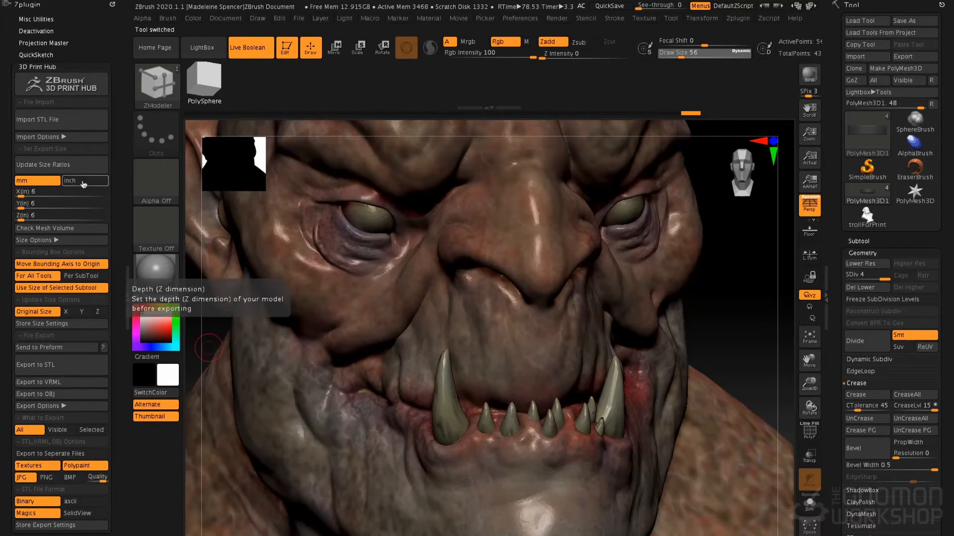
left_click(62, 365)
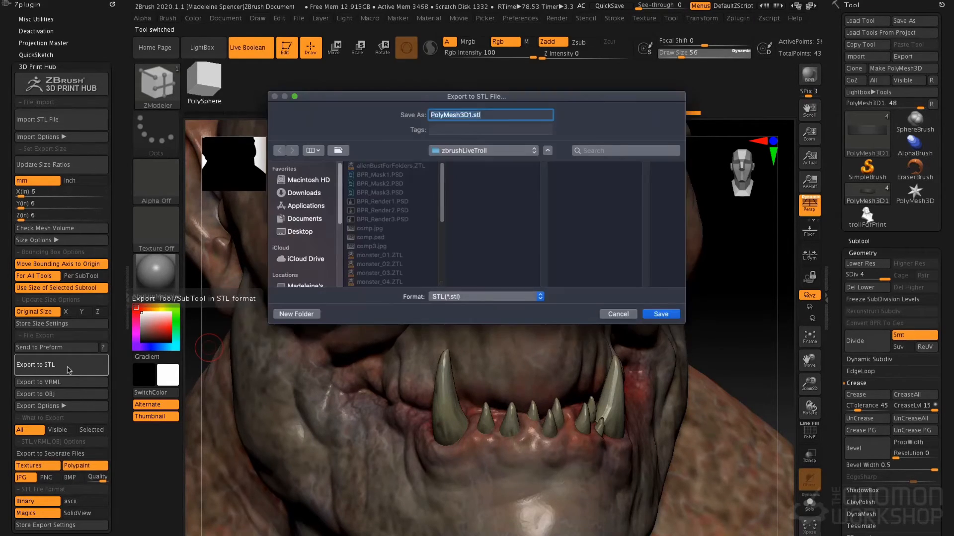
left_click(474, 115)
type("_col")
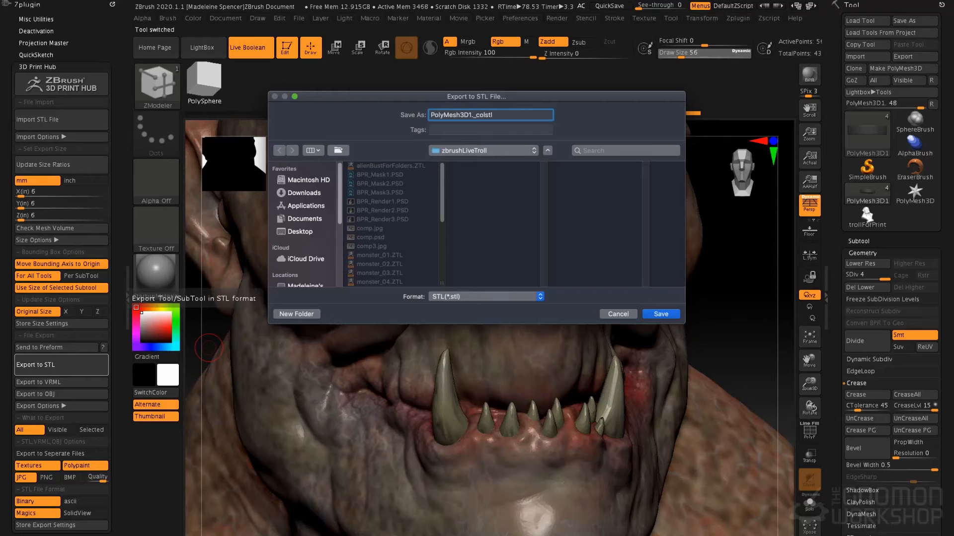
type("our")
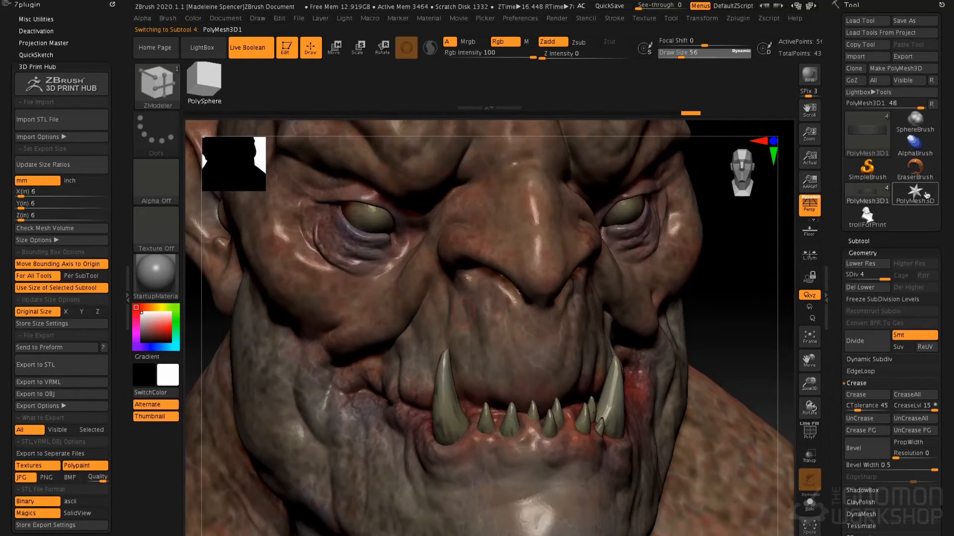
- Switch to the PolyMesh3D star tool, show the STL import options and import PolyMesh3D1._colourstl.stl without skipping color
left_click(916, 193)
left_click(55, 138)
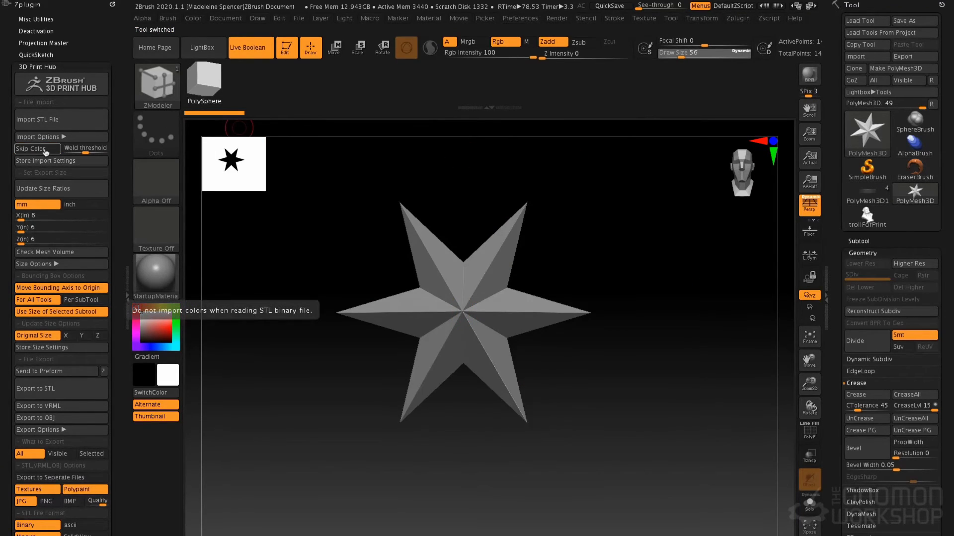
left_click(56, 118)
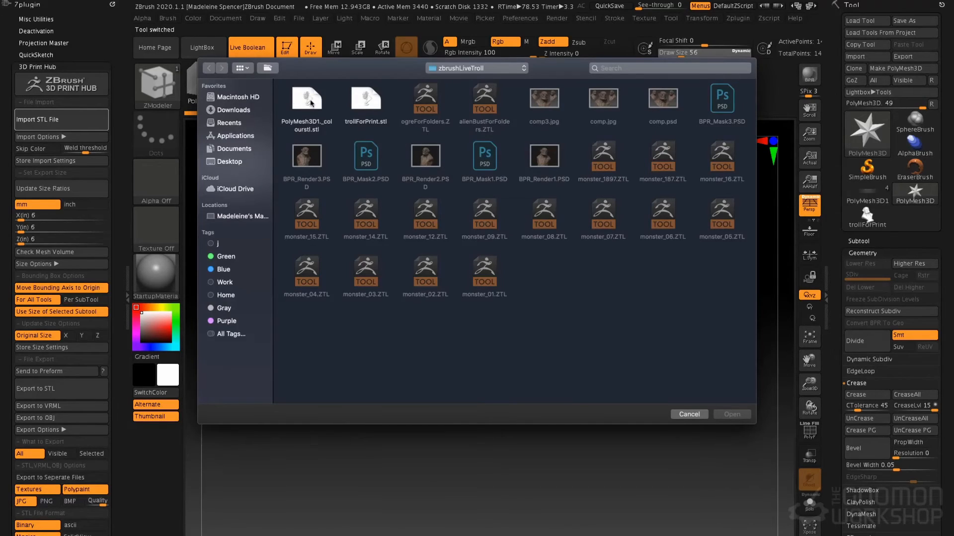
double_click(311, 99)
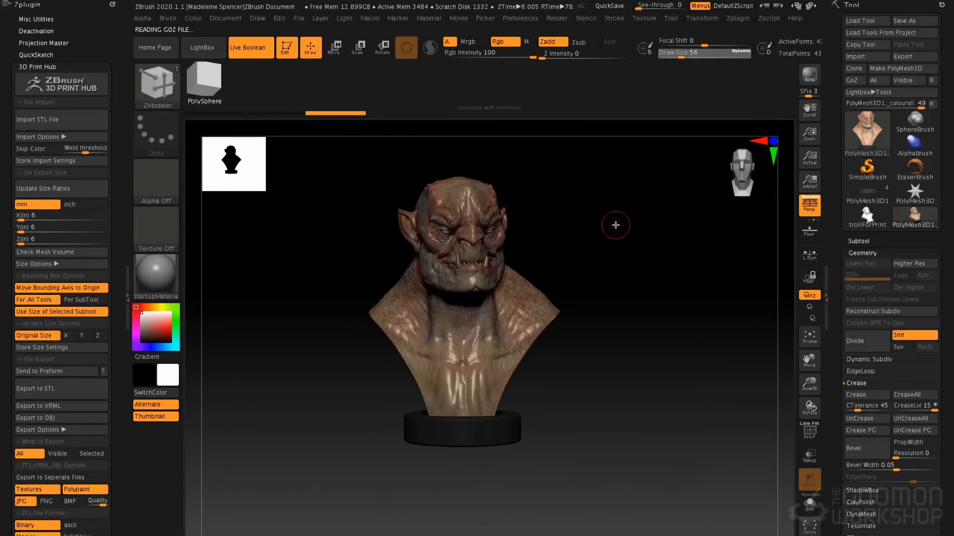
- Inspect the imported colored bust's mesh wireframe, then its painted surface up close from the front and both sides
left_click_drag(634, 223, 501, 214, "alt")
left_click_drag(668, 244, 688, 245, "shift")
key("shift+f")
key("shift+f")
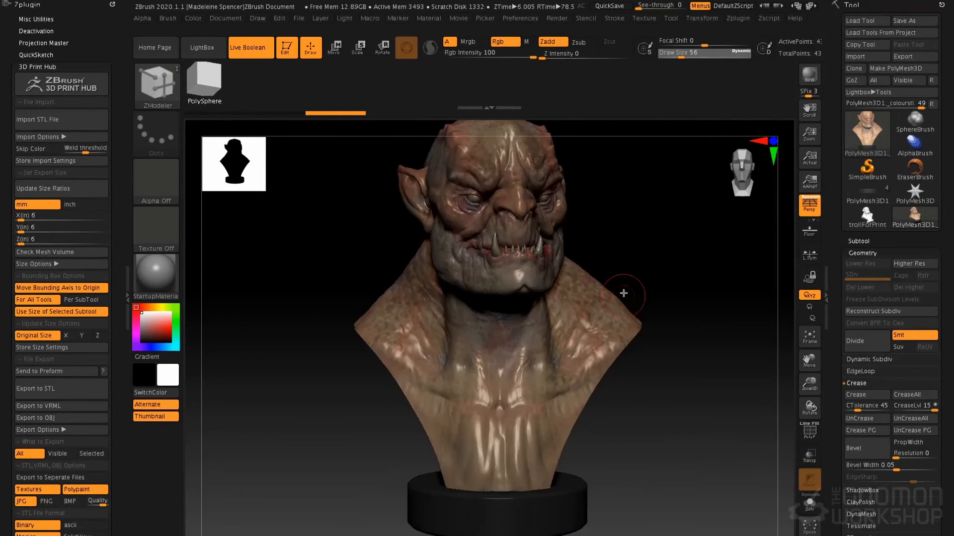
left_click_drag(635, 206, 641, 257, "alt")
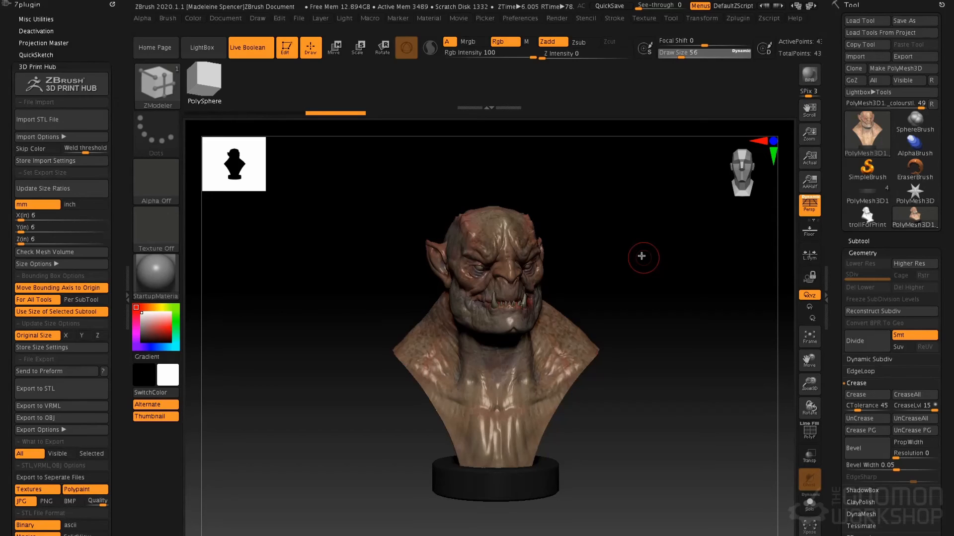
left_click_drag(594, 266, 614, 323, "alt")
left_click_drag(695, 239, 643, 352)
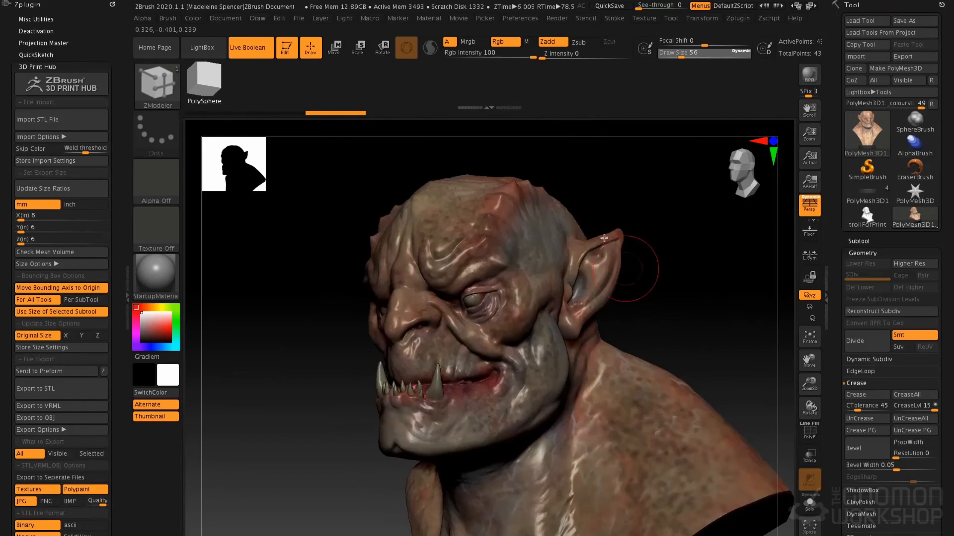
left_click_drag(643, 238, 705, 237)
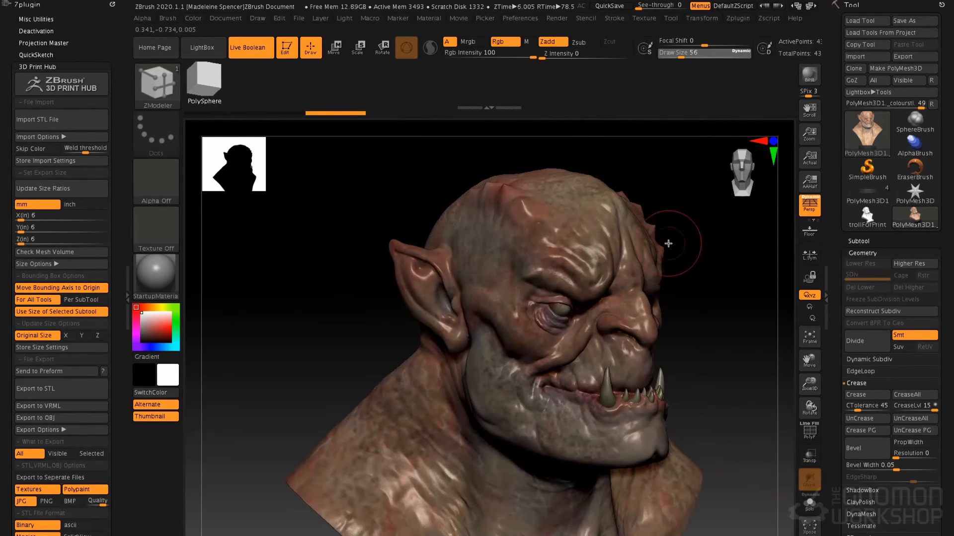
left_click_drag(728, 291, 664, 211, "alt")
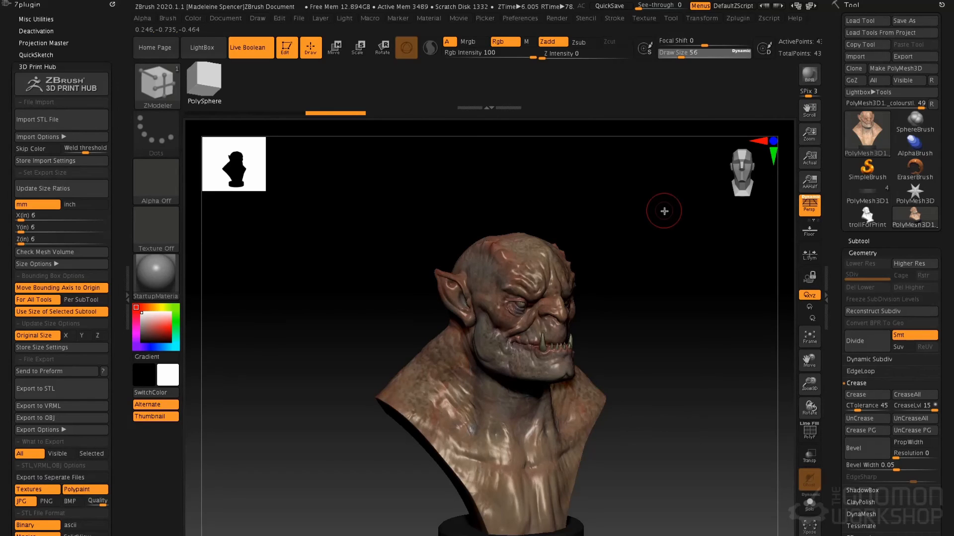
left_click_drag(664, 211, 682, 267)
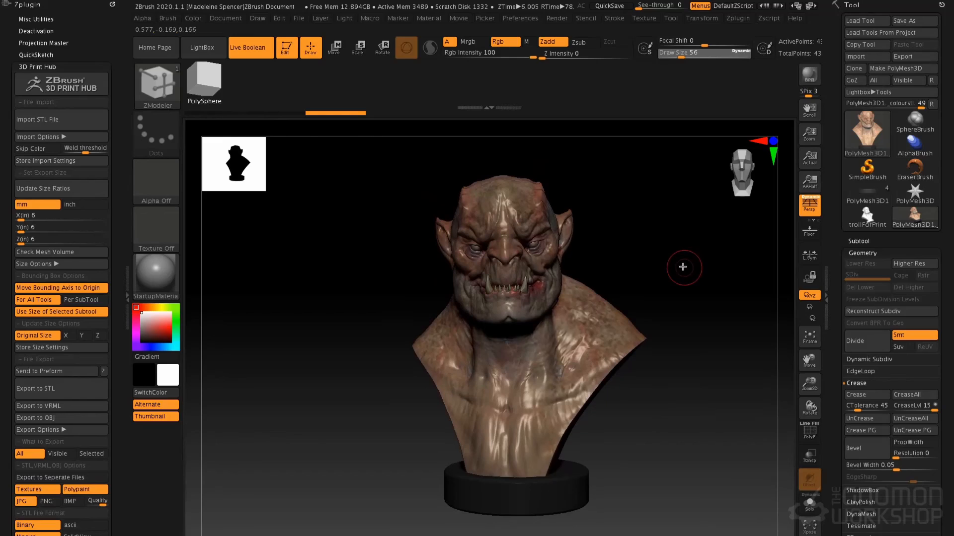